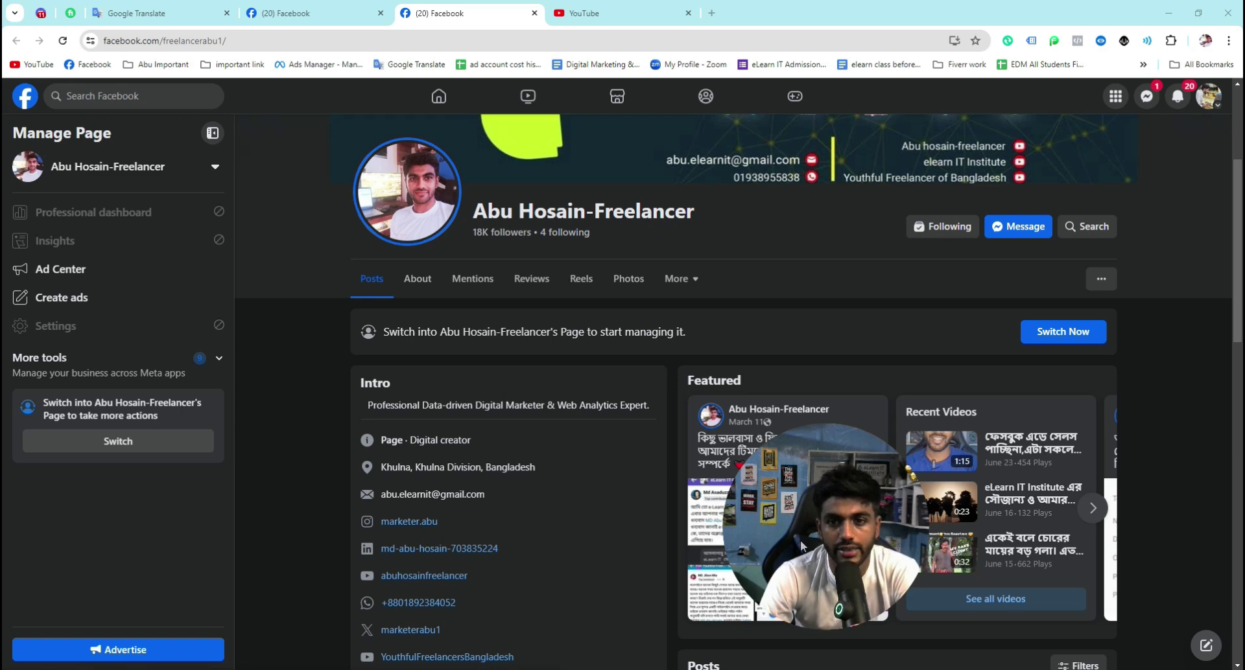
Search Google for "chrome web store" in a new browser tab
left_click_drag(744, 491, 1093, 586)
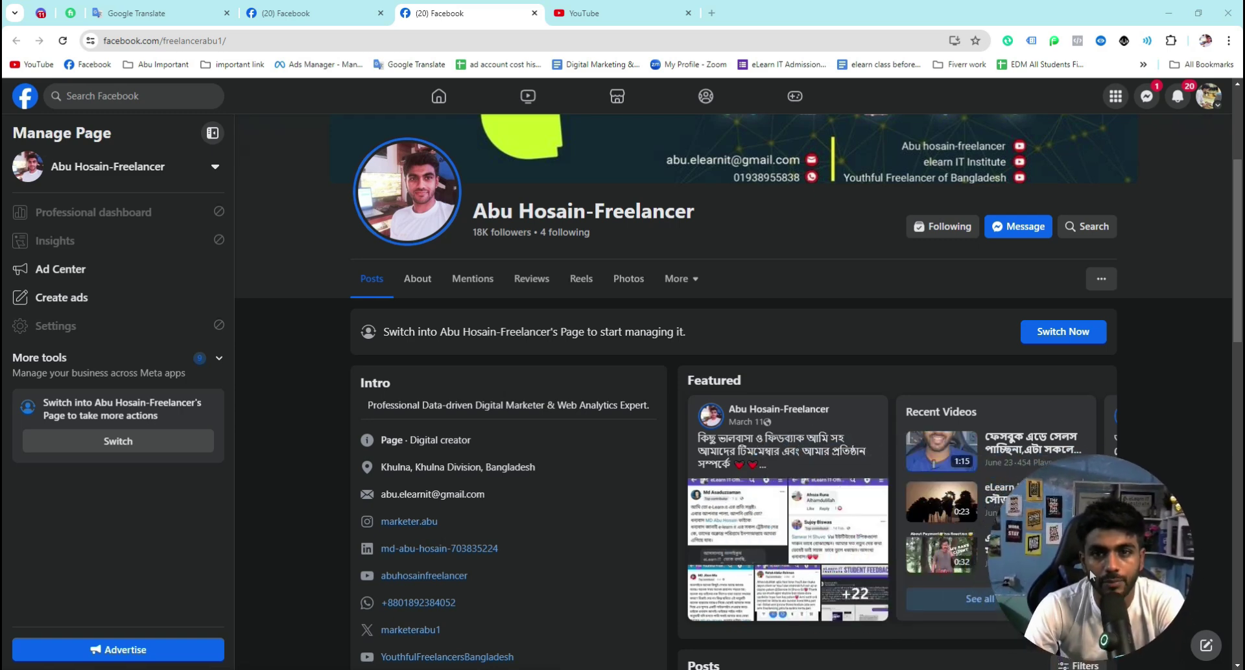
left_click(713, 13)
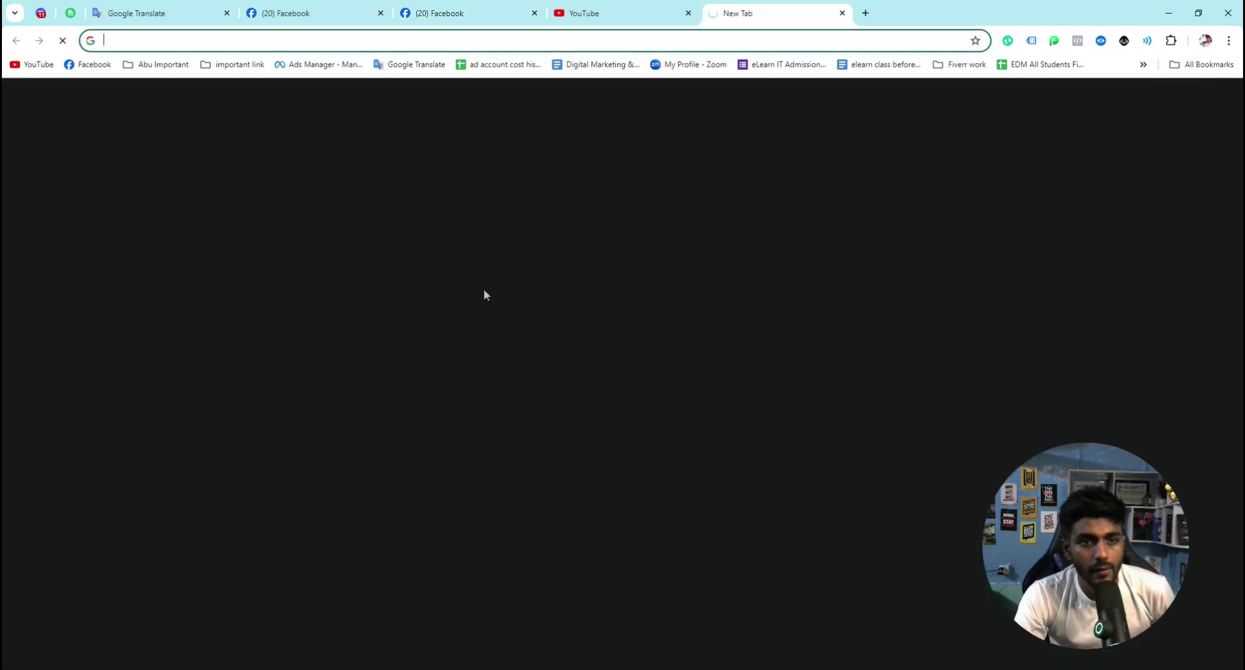
left_click(192, 38)
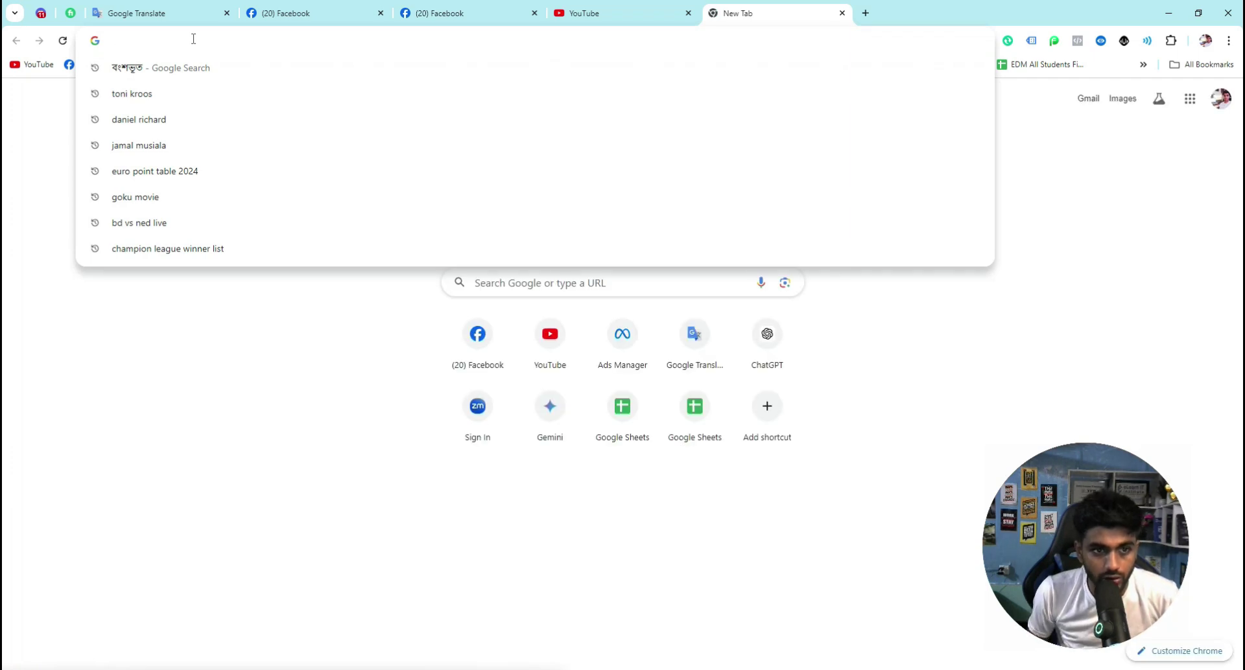
type("crome")
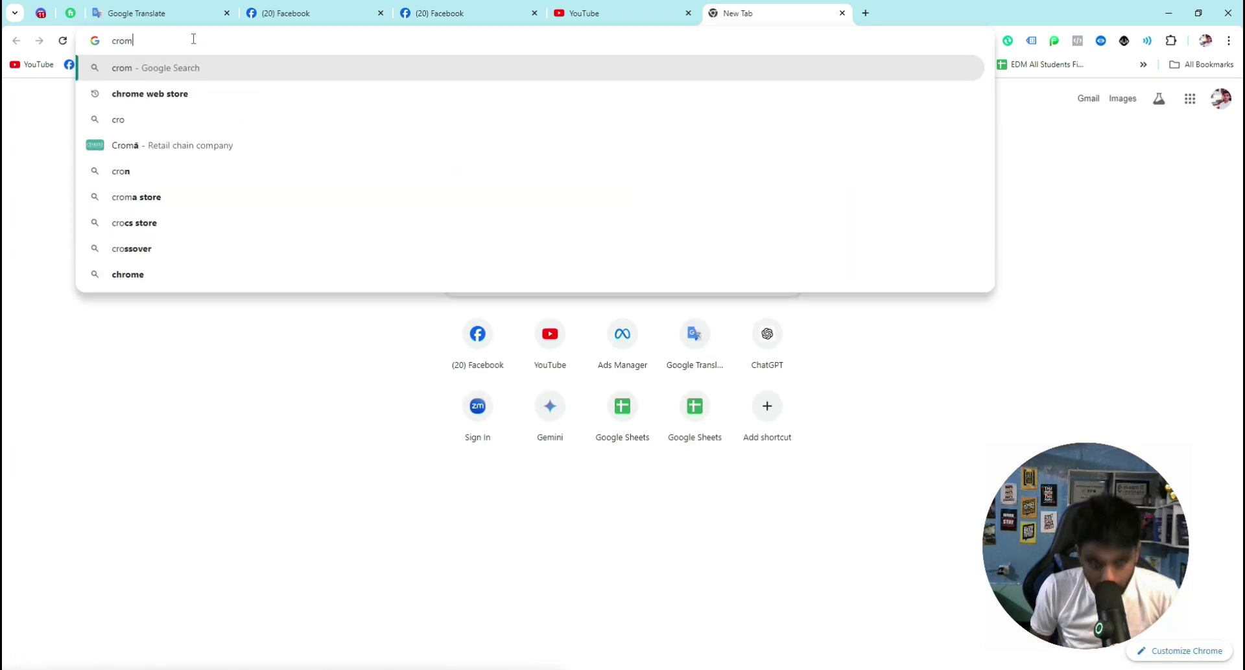
left_click(164, 95)
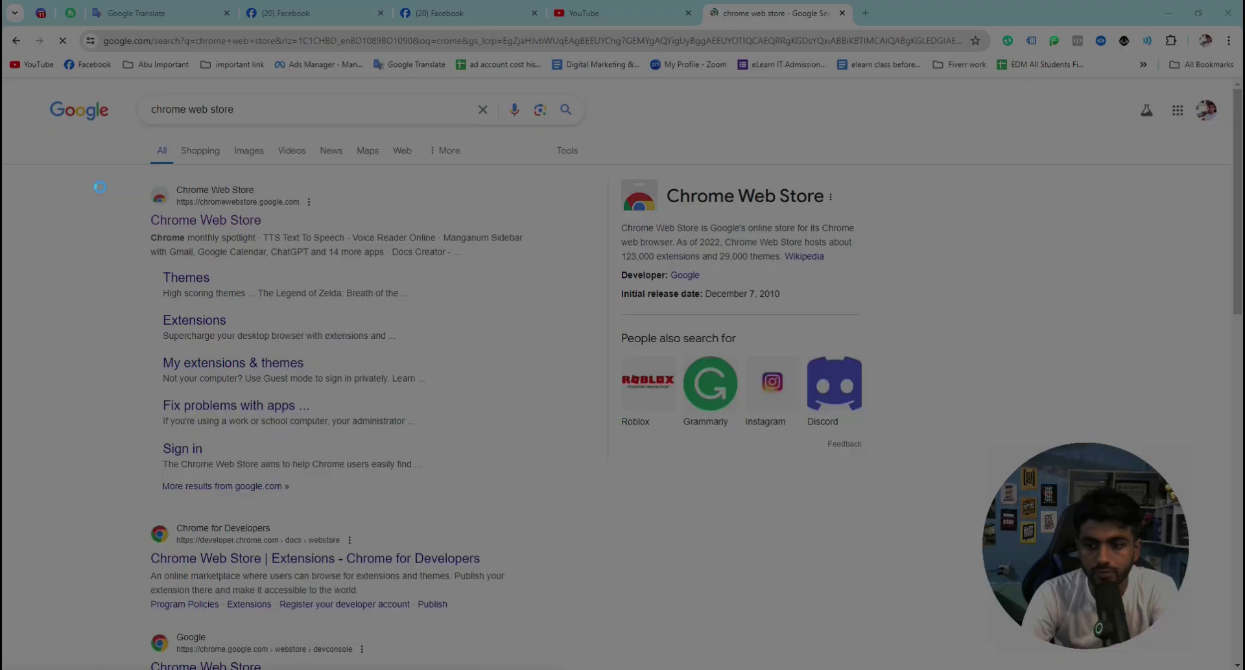
key("Print")
left_click_drag(129, 199, 351, 227)
left_click(376, 254)
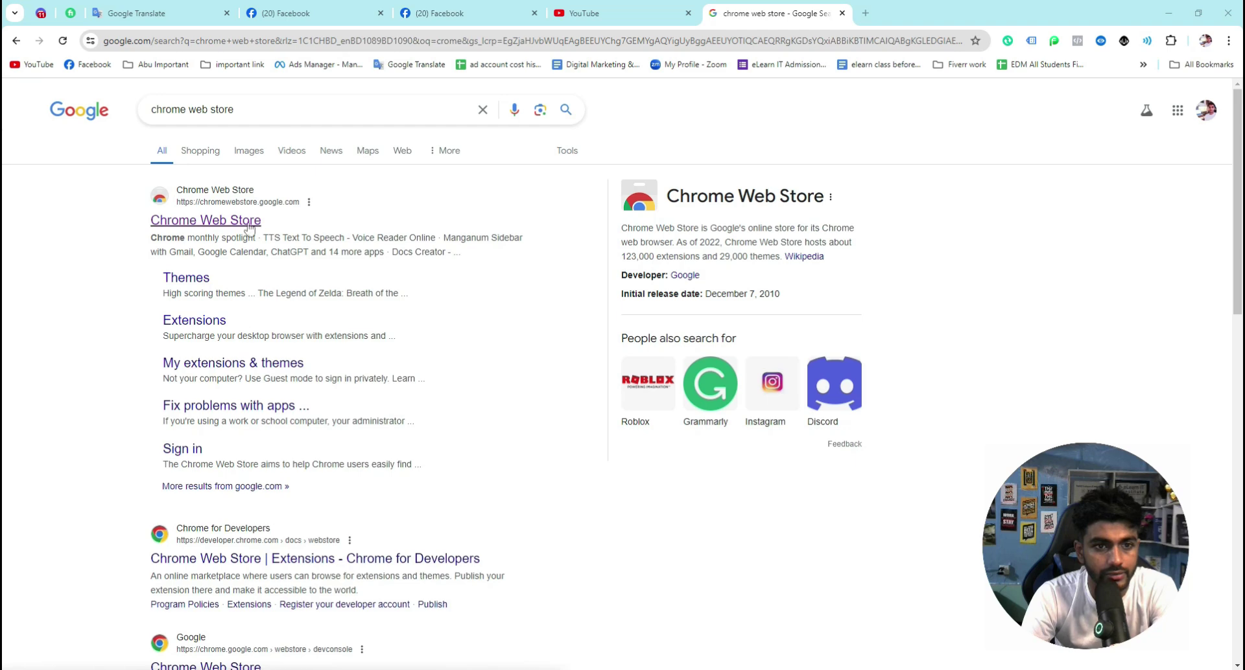
Open the Chrome Web Store site from the search results
left_click(250, 224)
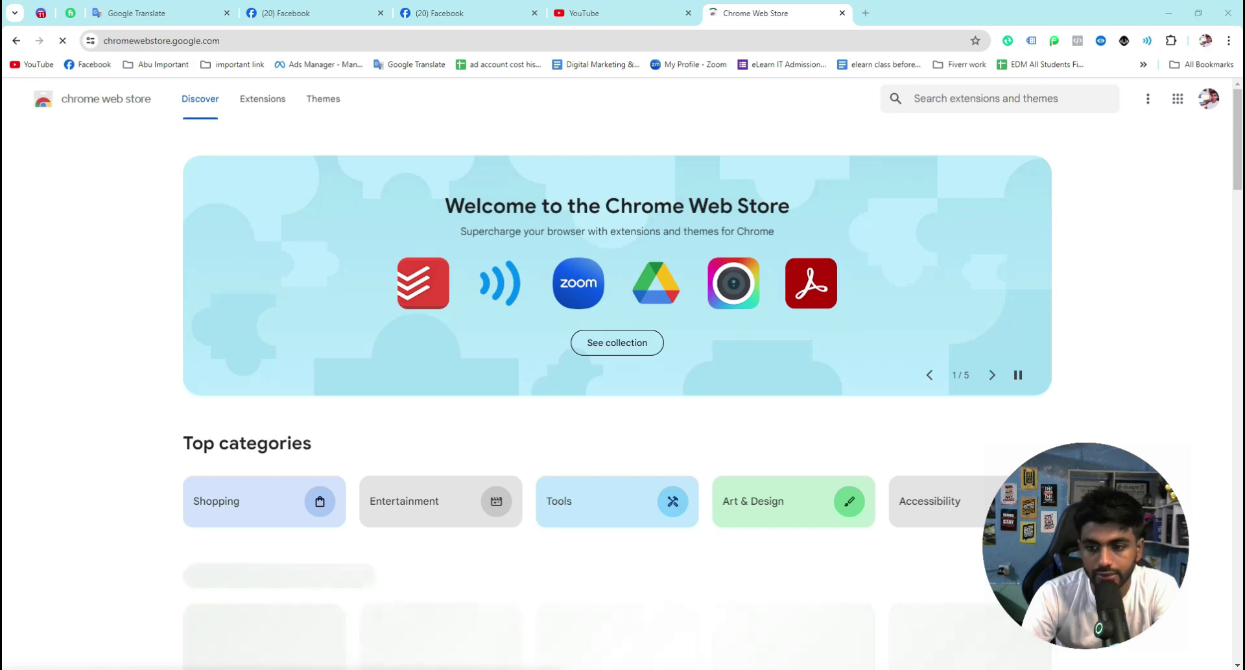
key("Print")
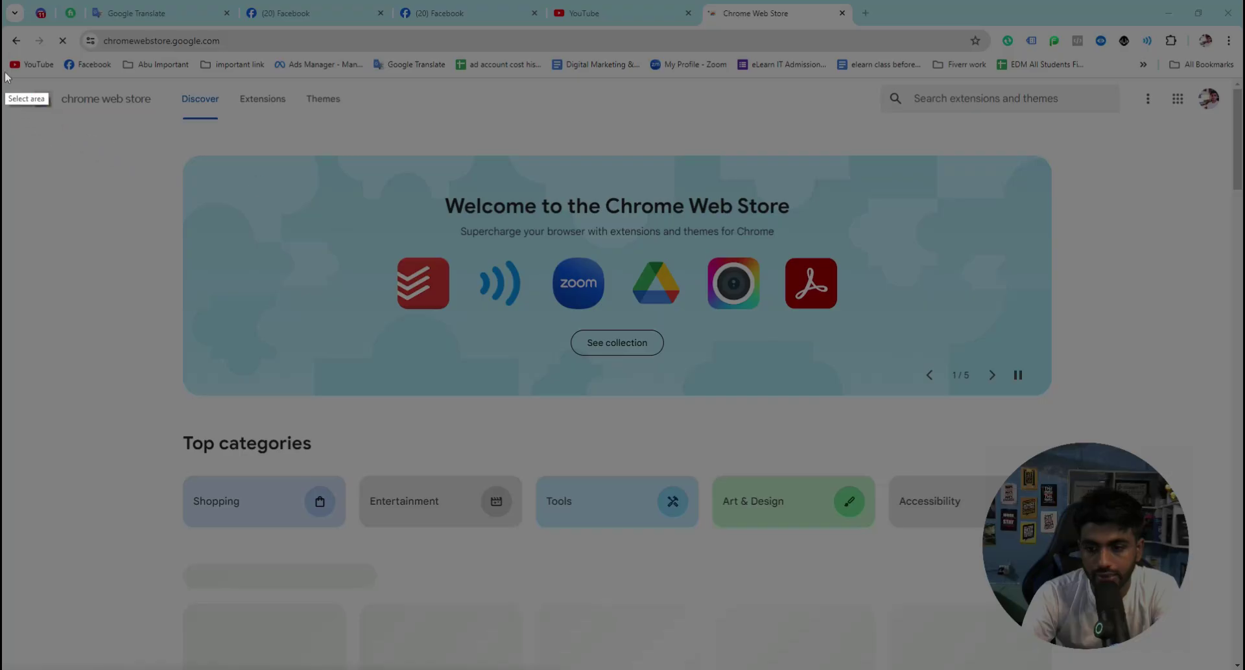
left_click_drag(4, 72, 798, 407)
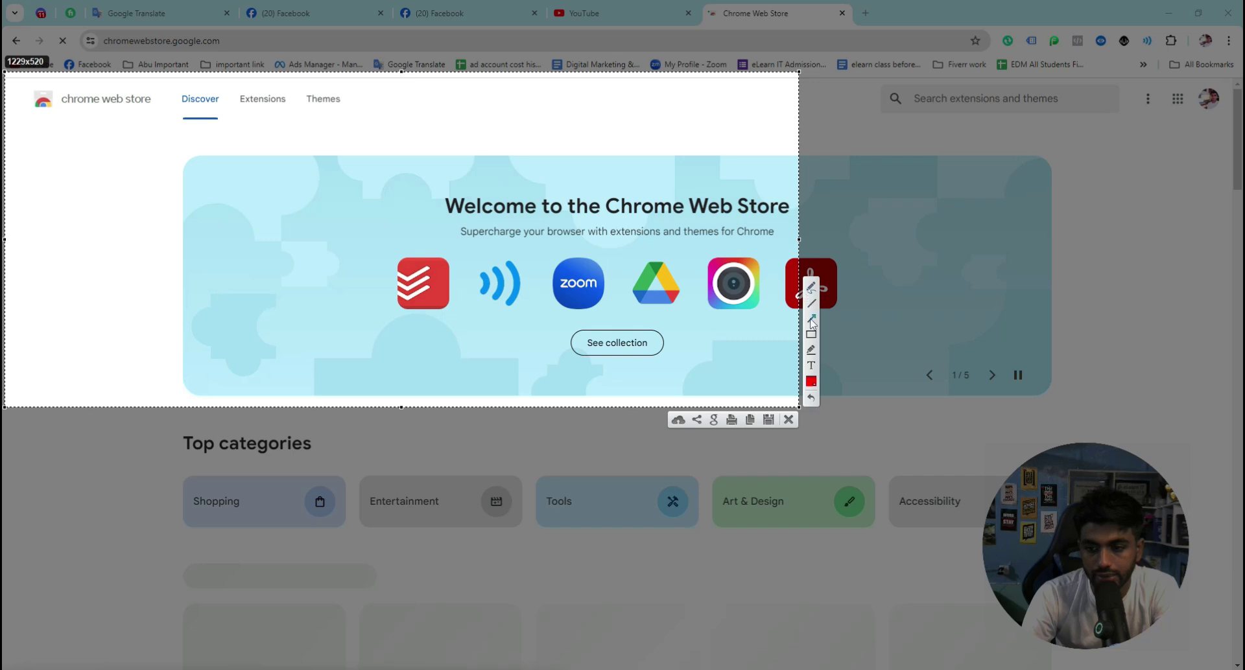
left_click_drag(225, 287, 198, 128)
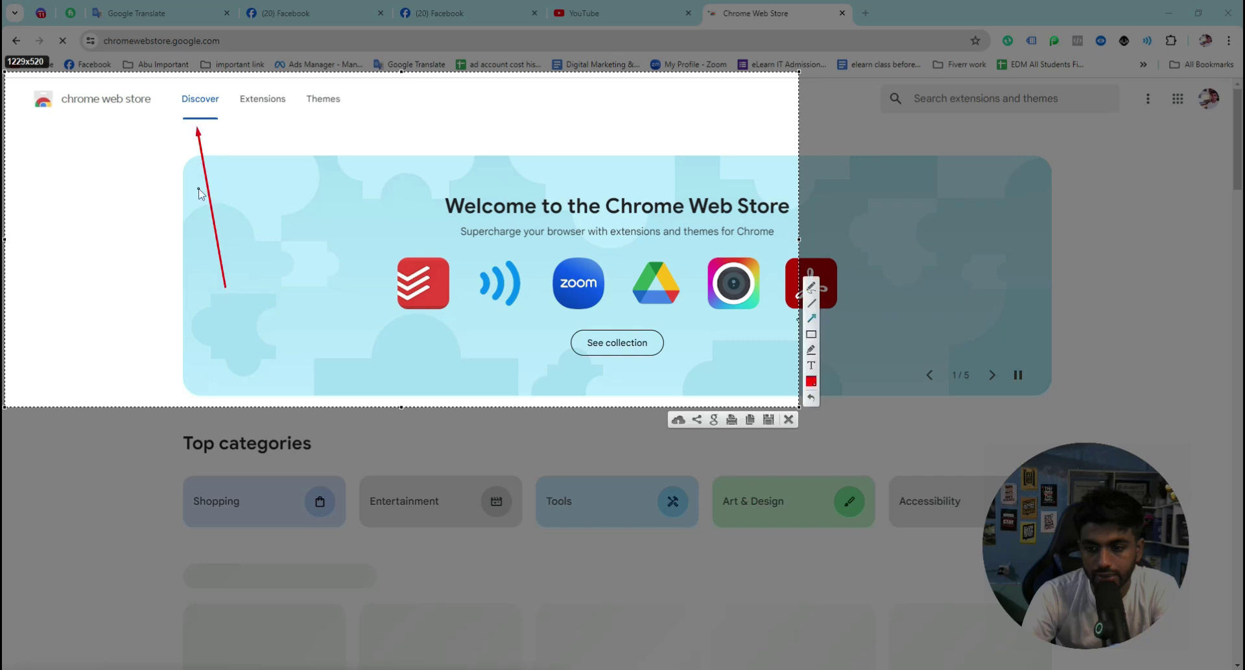
left_click_drag(296, 267, 283, 182)
left_click_drag(273, 117, 239, 83)
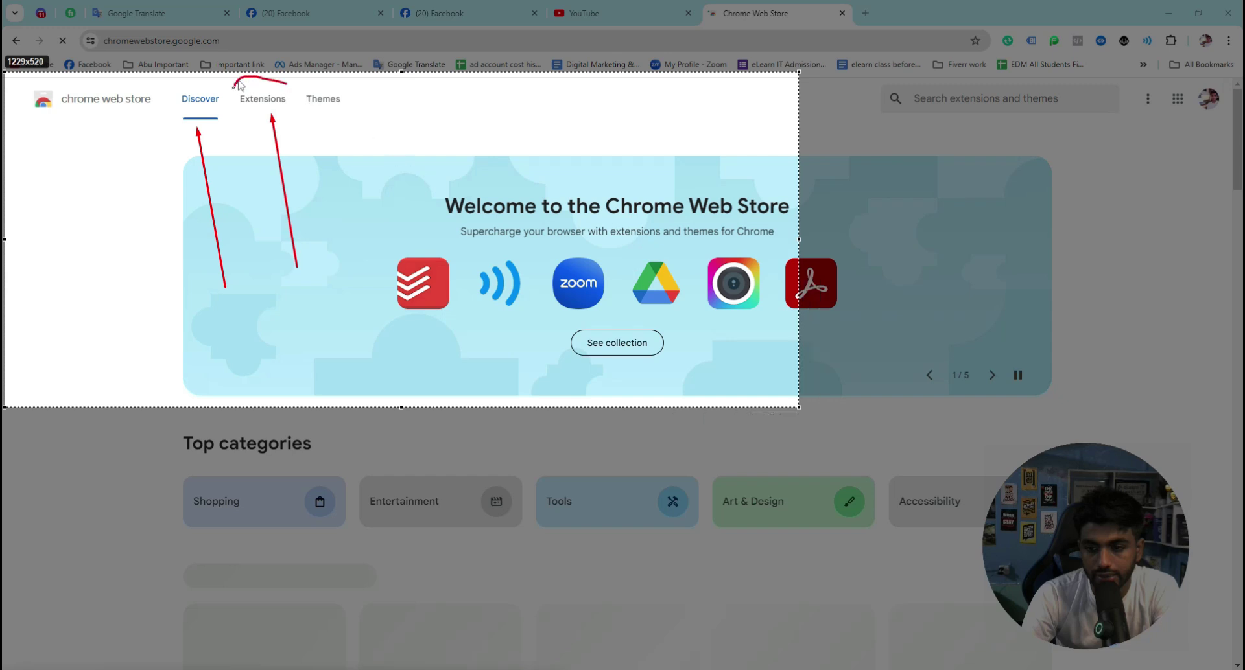
left_click_drag(297, 122, 289, 80)
left_click(787, 420)
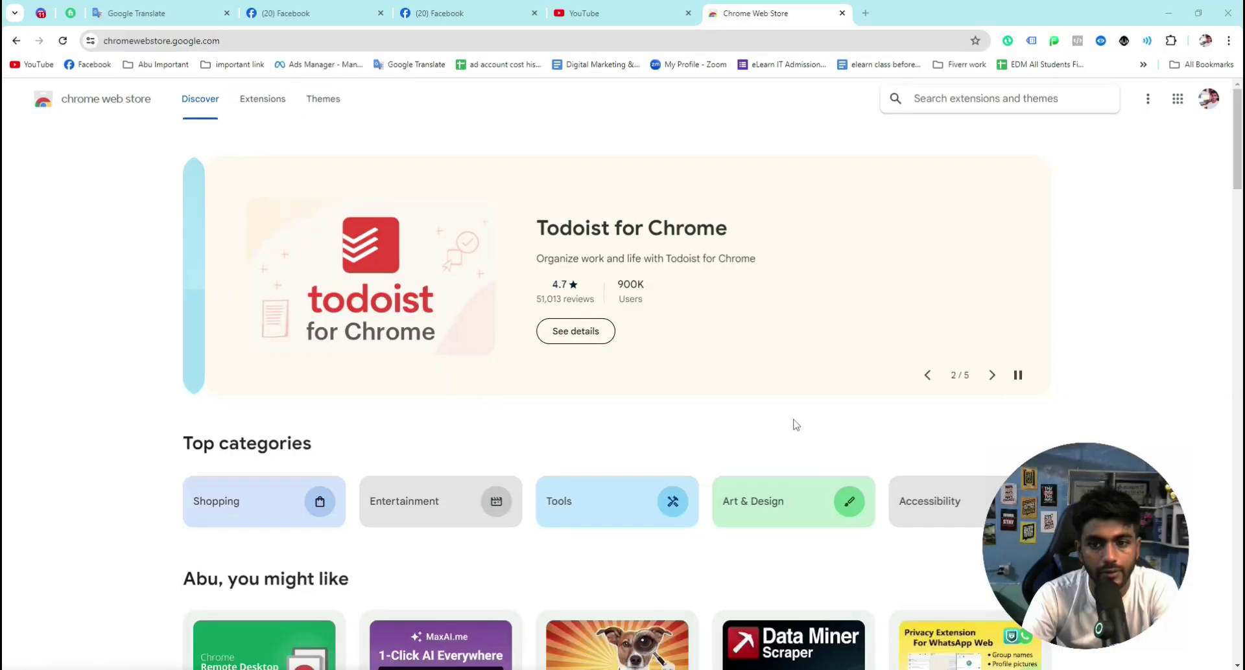
Open the Extensions section of the Chrome Web Store
left_click(263, 100)
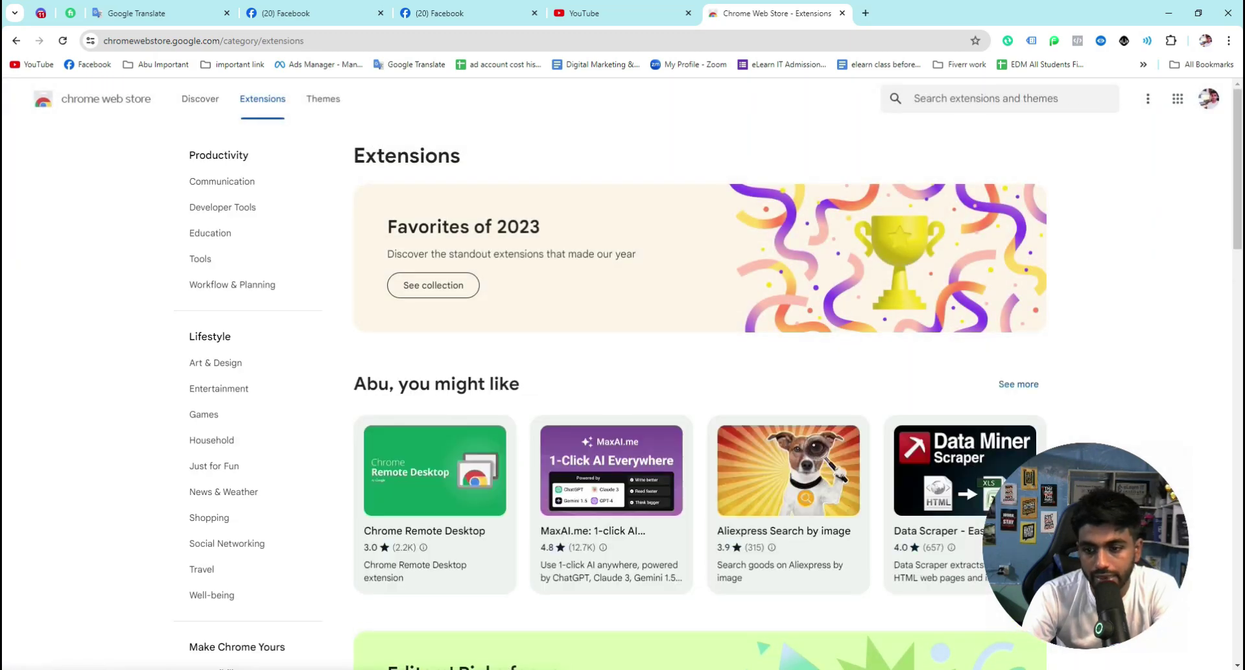
key("Print")
left_click_drag(848, 73, 1054, 131)
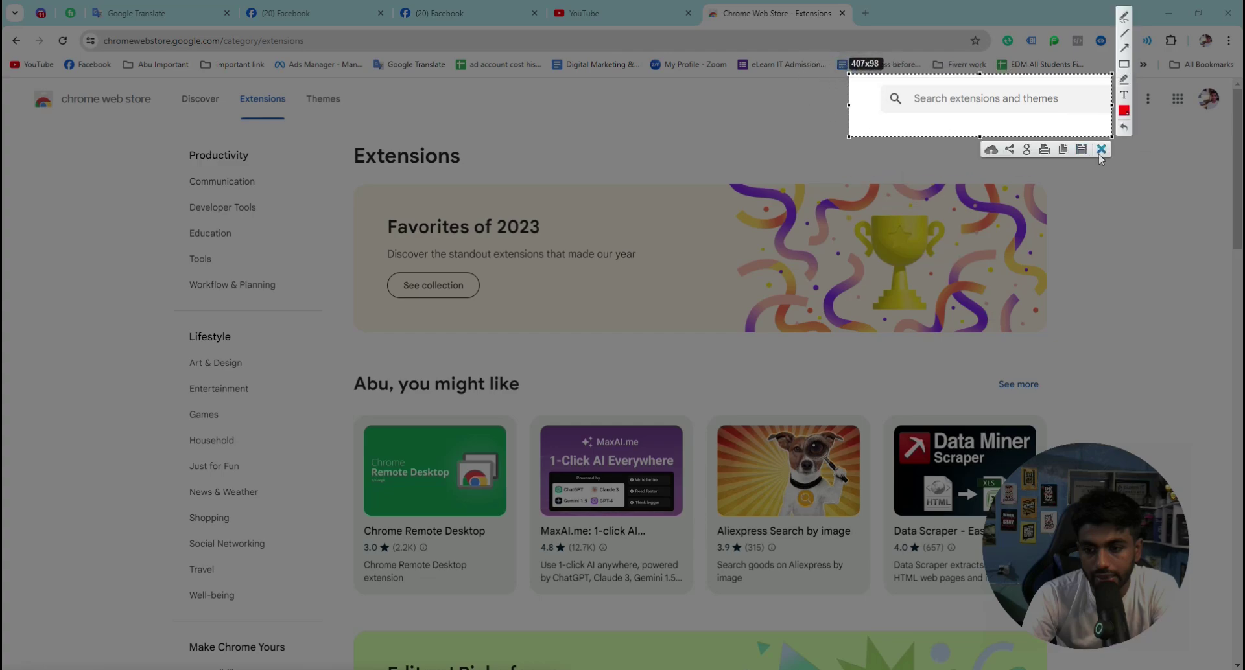
left_click(1100, 150)
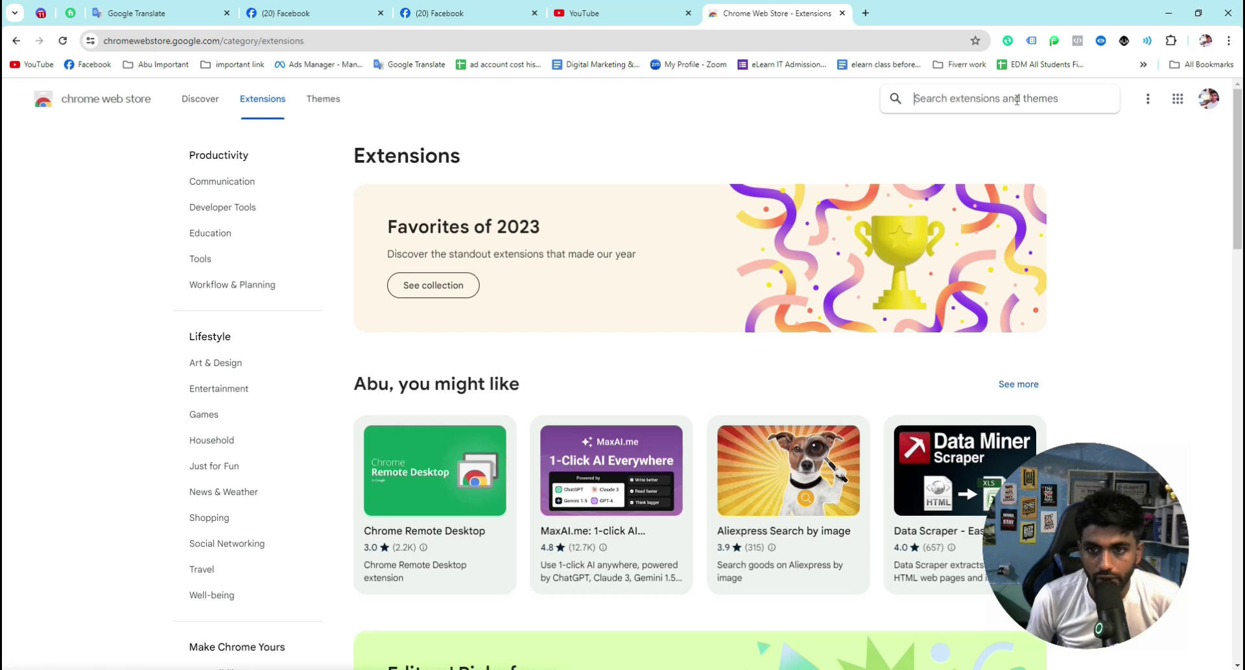
Search the store for "top ad finder" and open the Top Ad Finder extension's page
type("top ad finde")
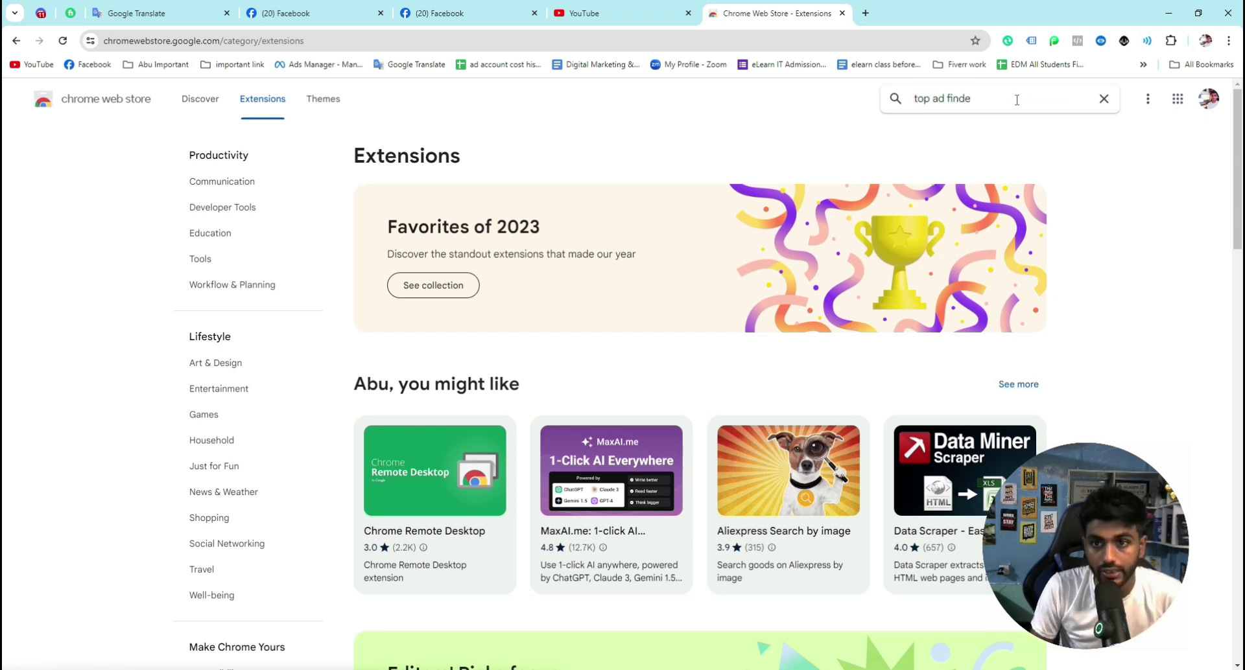
type("r")
key("Return")
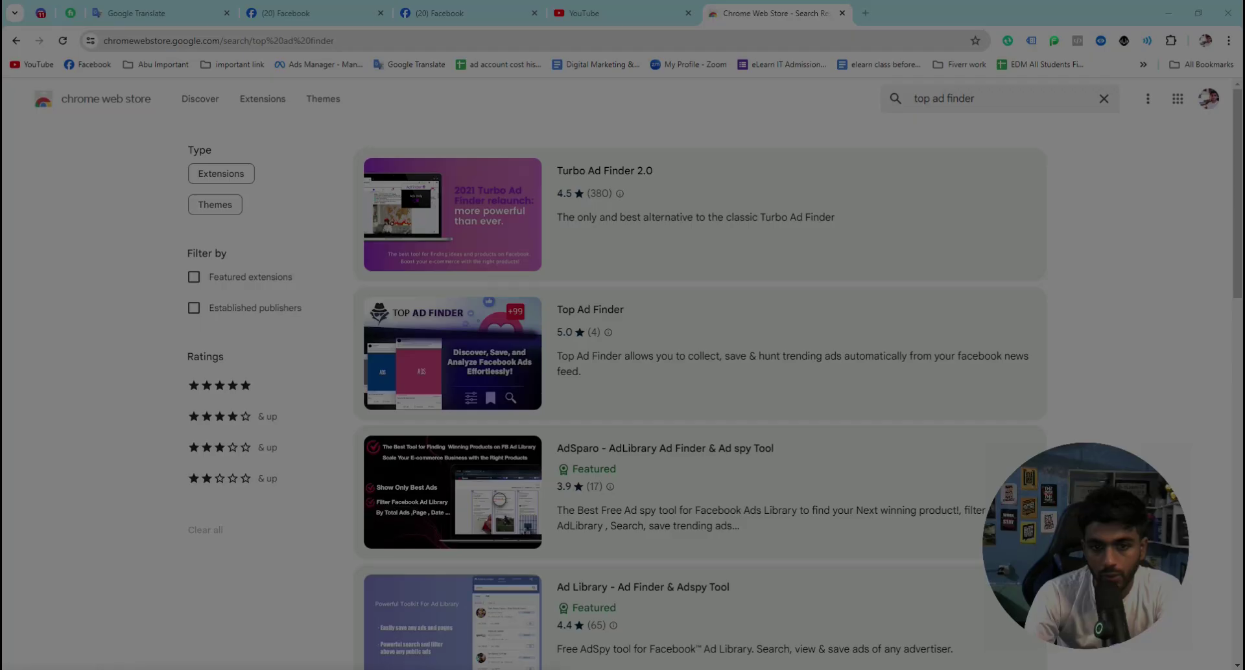
left_click_drag(328, 272, 861, 439)
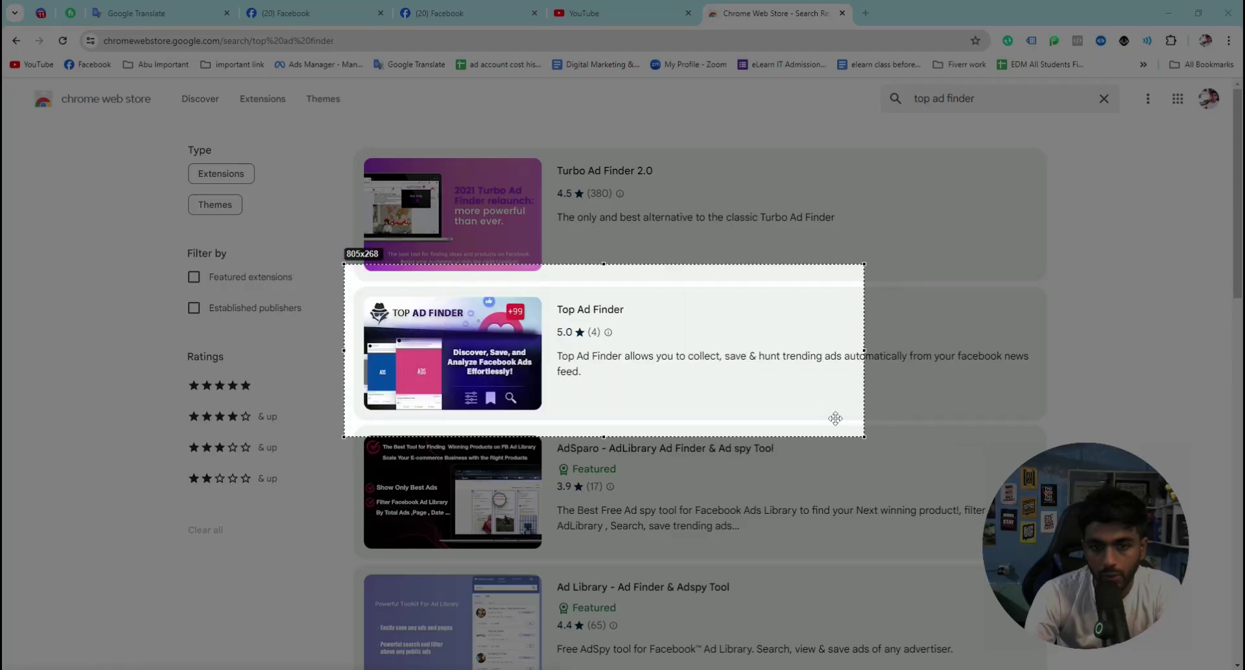
left_click_drag(556, 347, 601, 348)
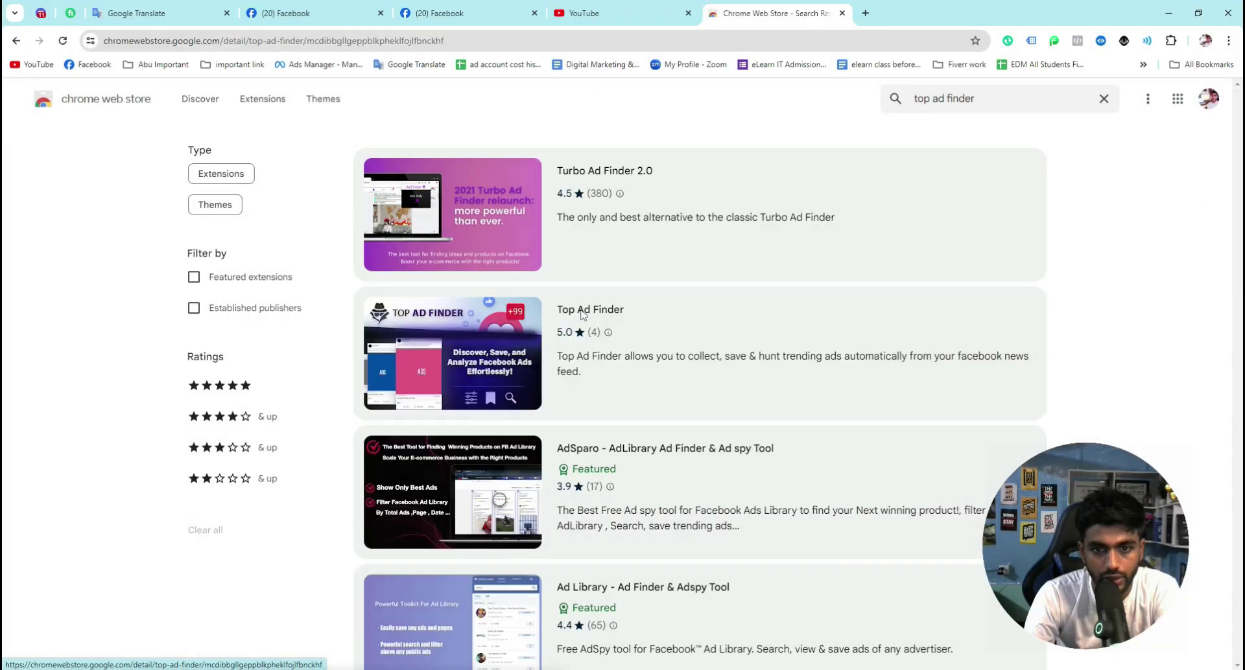
left_click(583, 315)
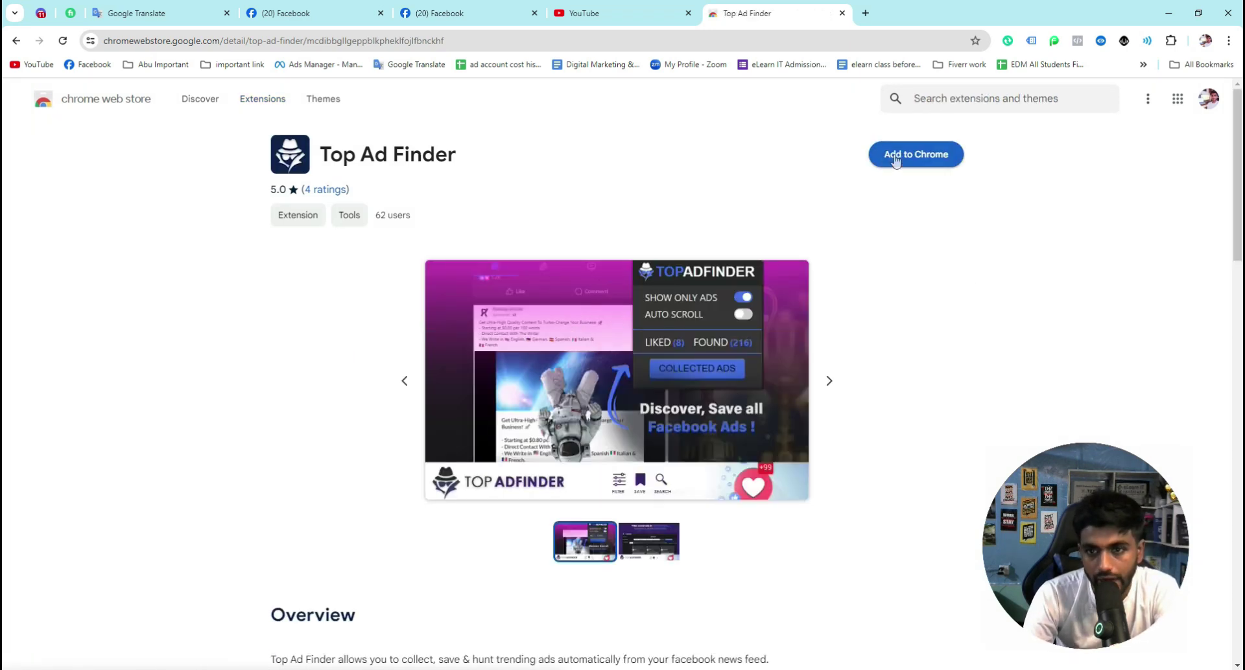
Add the Top Ad Finder extension to Chrome and pin it for quick access
left_click(932, 162)
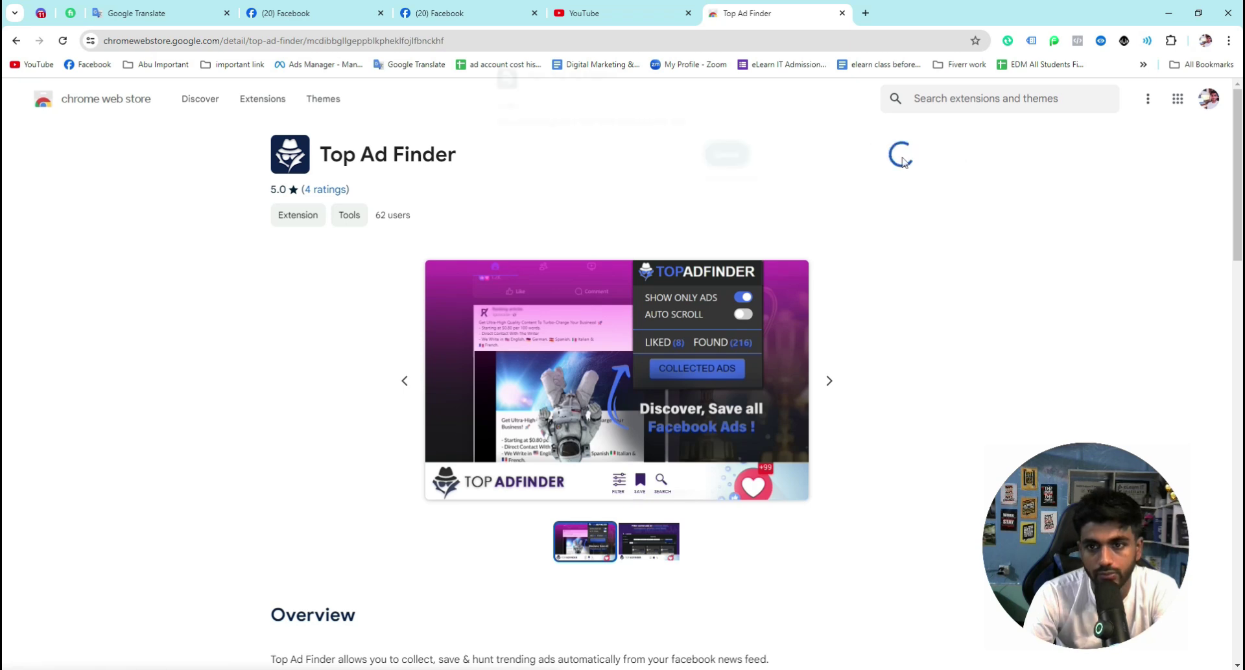
left_click(678, 163)
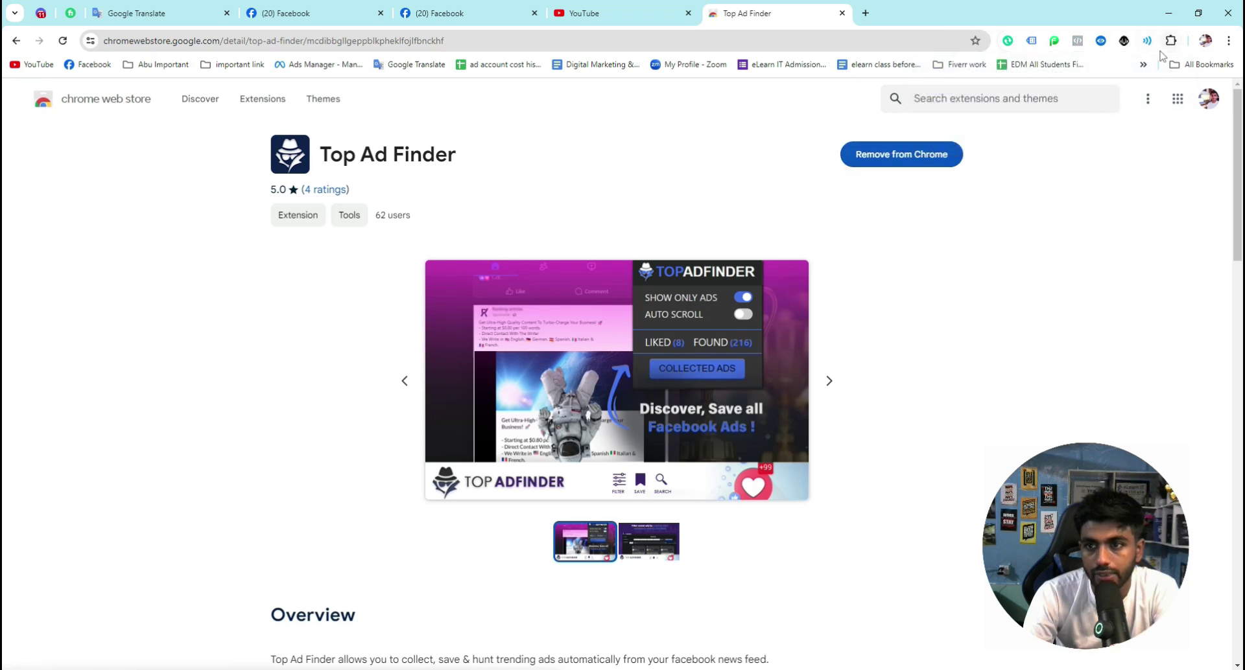
left_click(1167, 40)
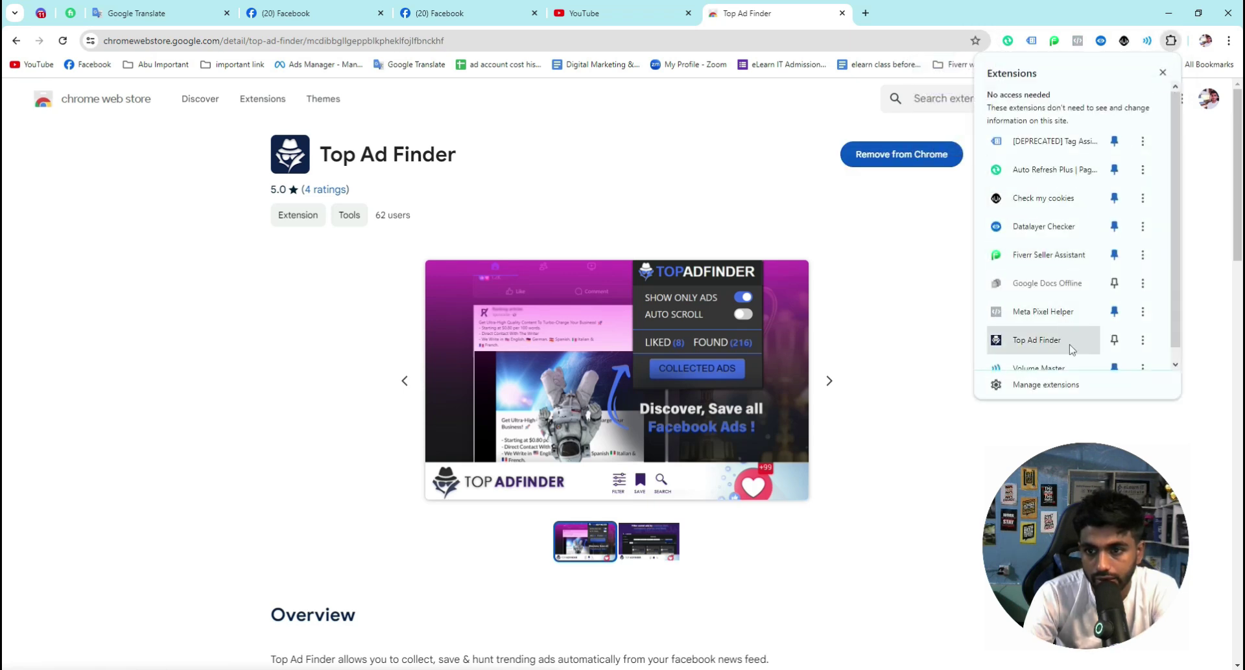
left_click(1114, 340)
left_click(949, 361)
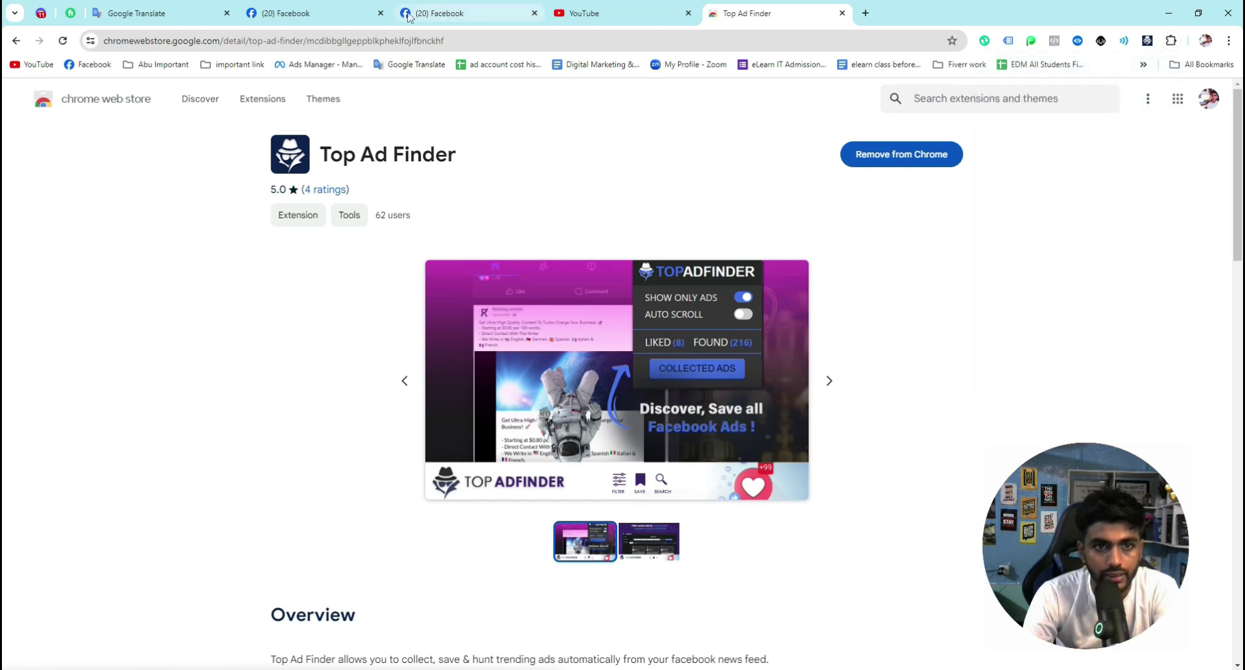
Go to the Facebook home feed and turn on Auto Scroll in the Top Ad Finder extension
left_click(346, 6)
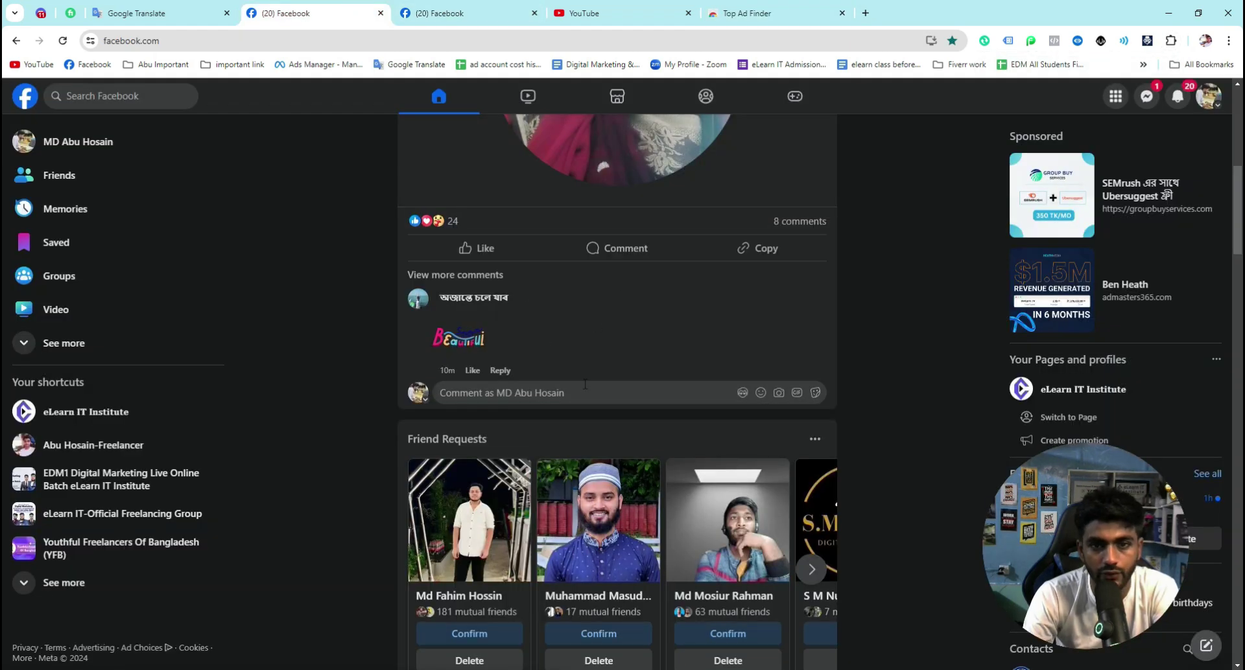
scroll(596, 387, "up", 10)
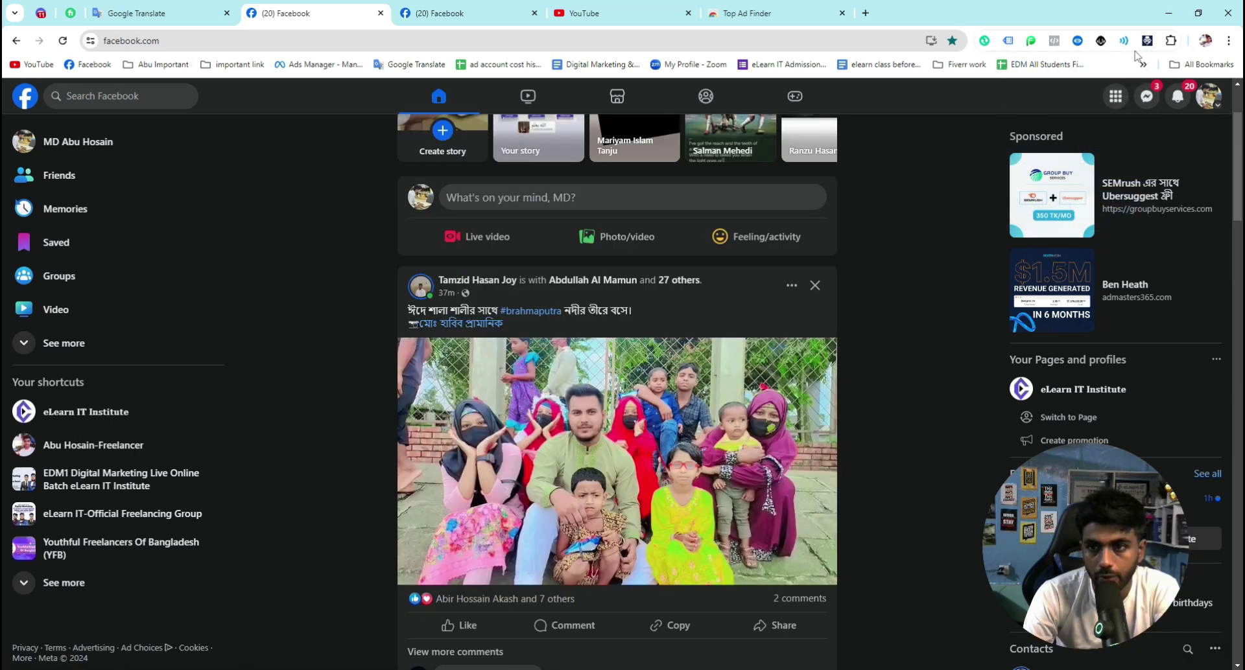
left_click(1148, 41)
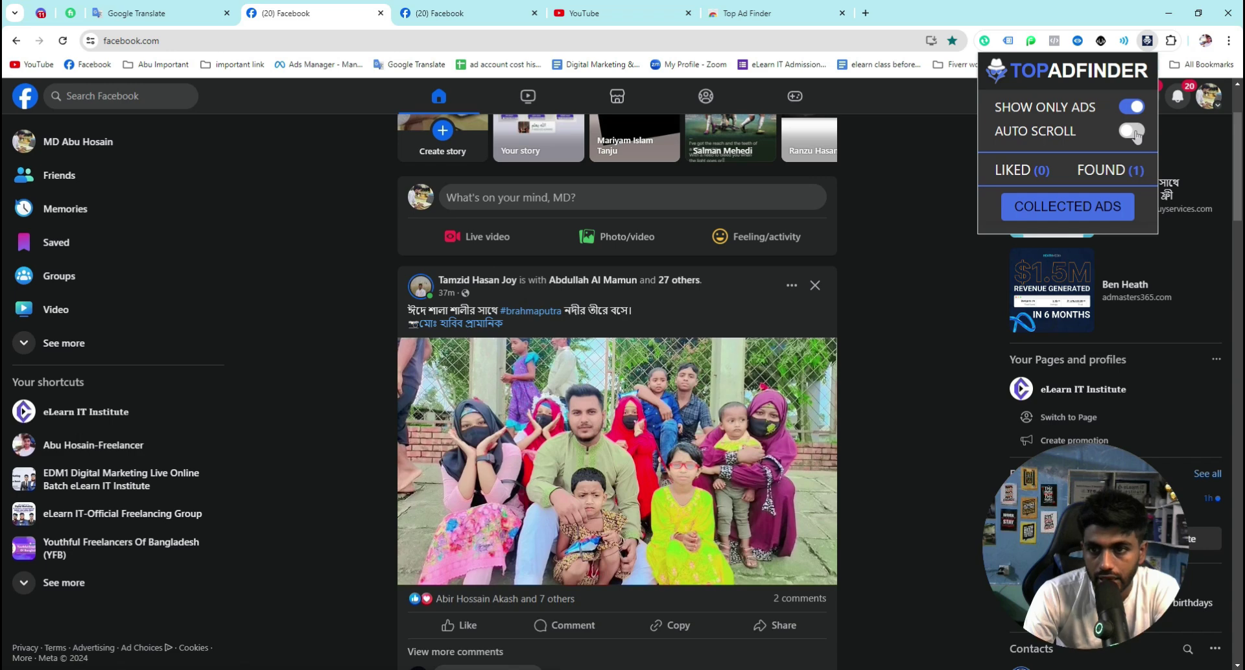
left_click(1132, 132)
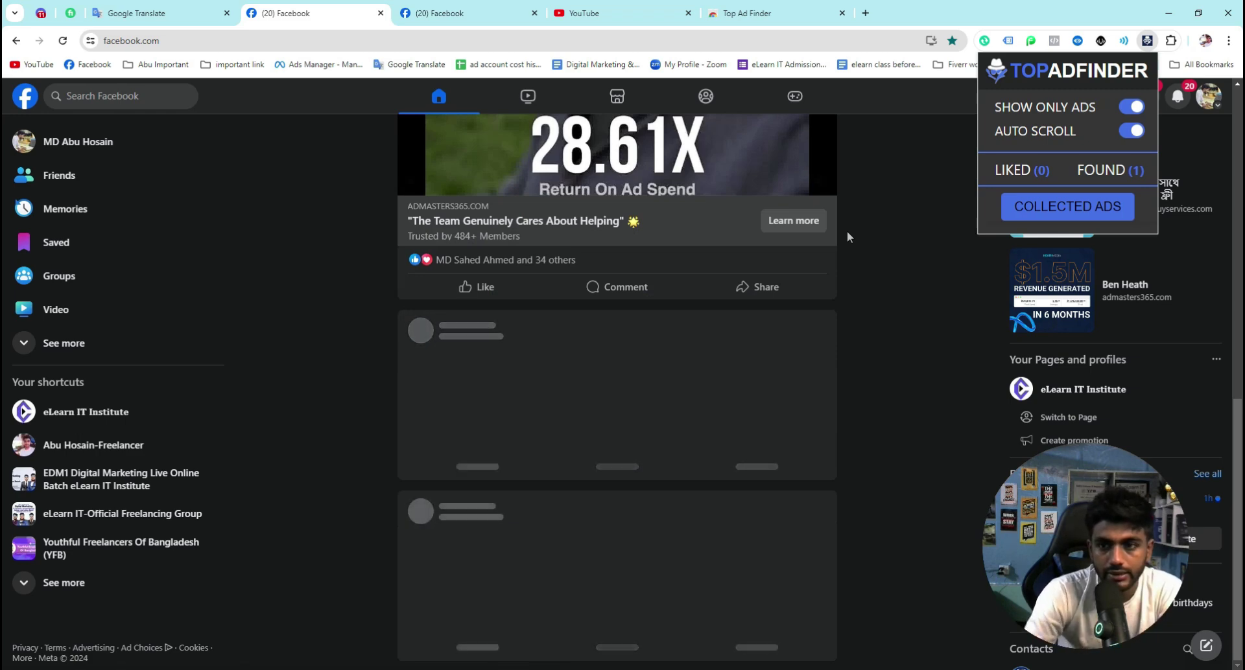
scroll(471, 354, "up", 11)
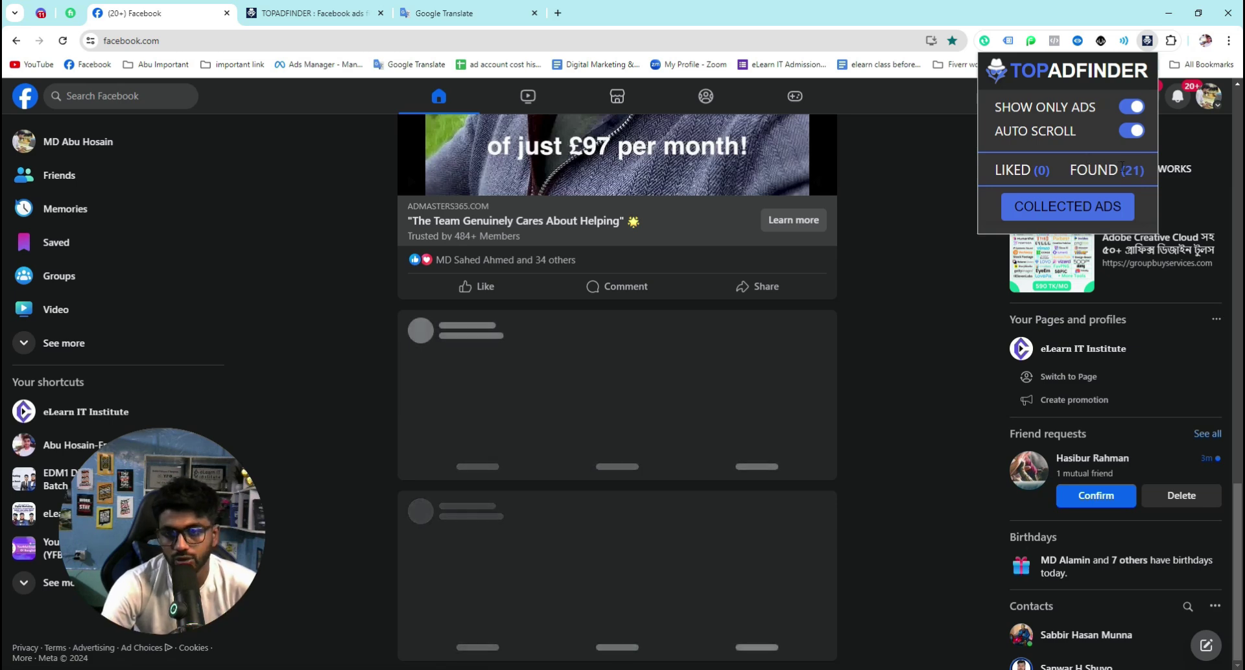
Open the ads collected by Top Ad Finder
left_click(1078, 209)
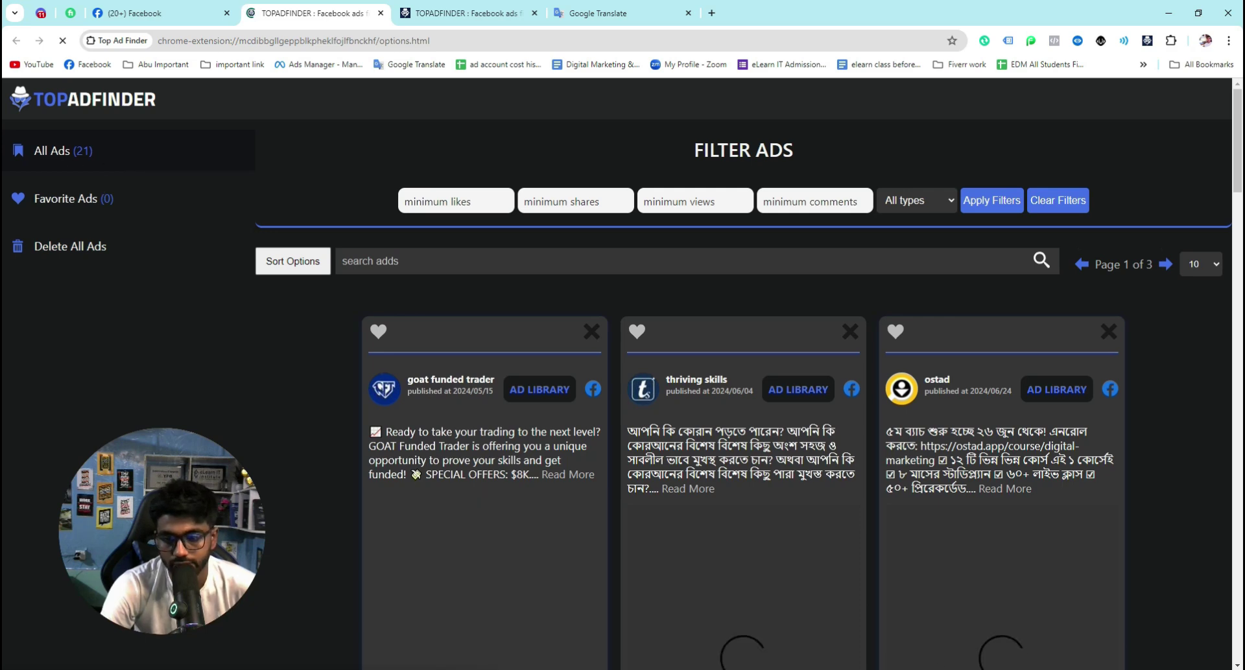
key("Print")
left_click_drag(14, 132, 188, 164)
left_click(177, 178)
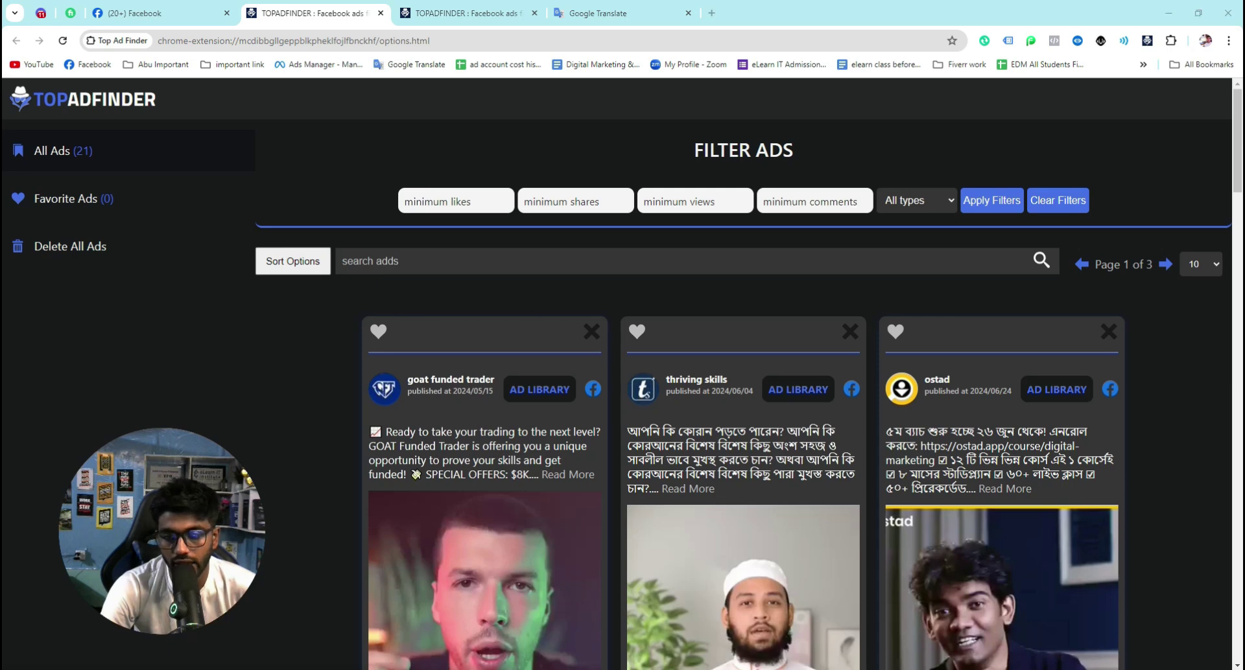
key("Print")
left_click_drag(375, 176, 1094, 219)
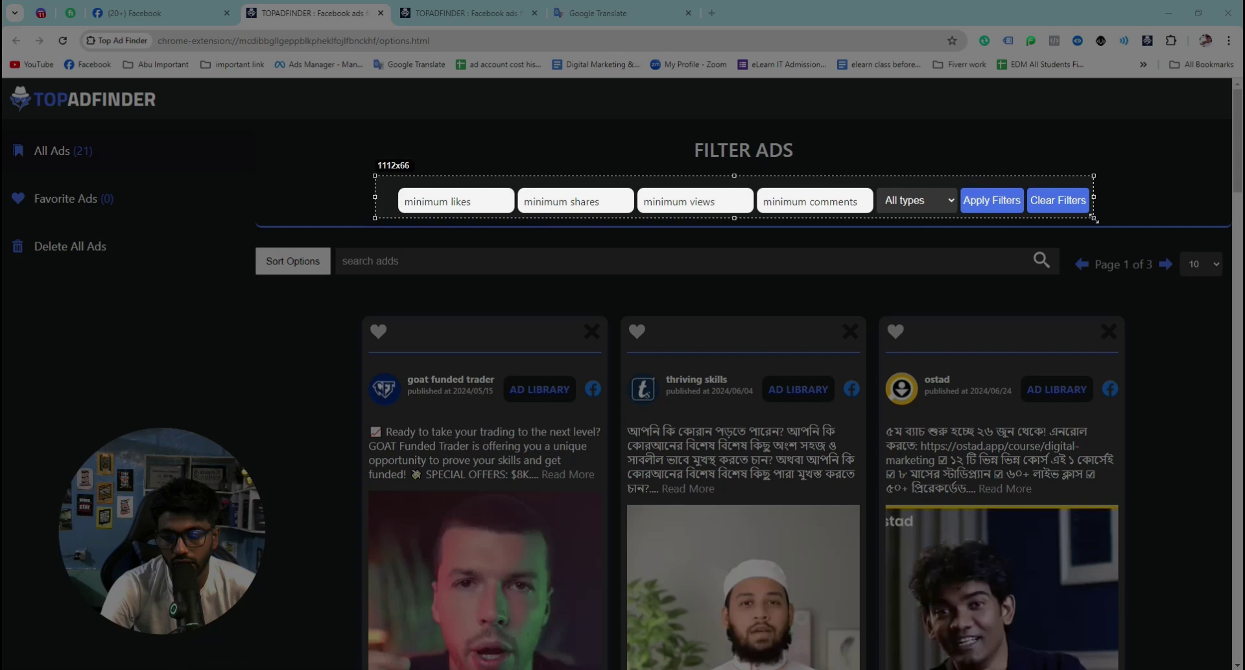
left_click_drag(1094, 220, 1095, 227)
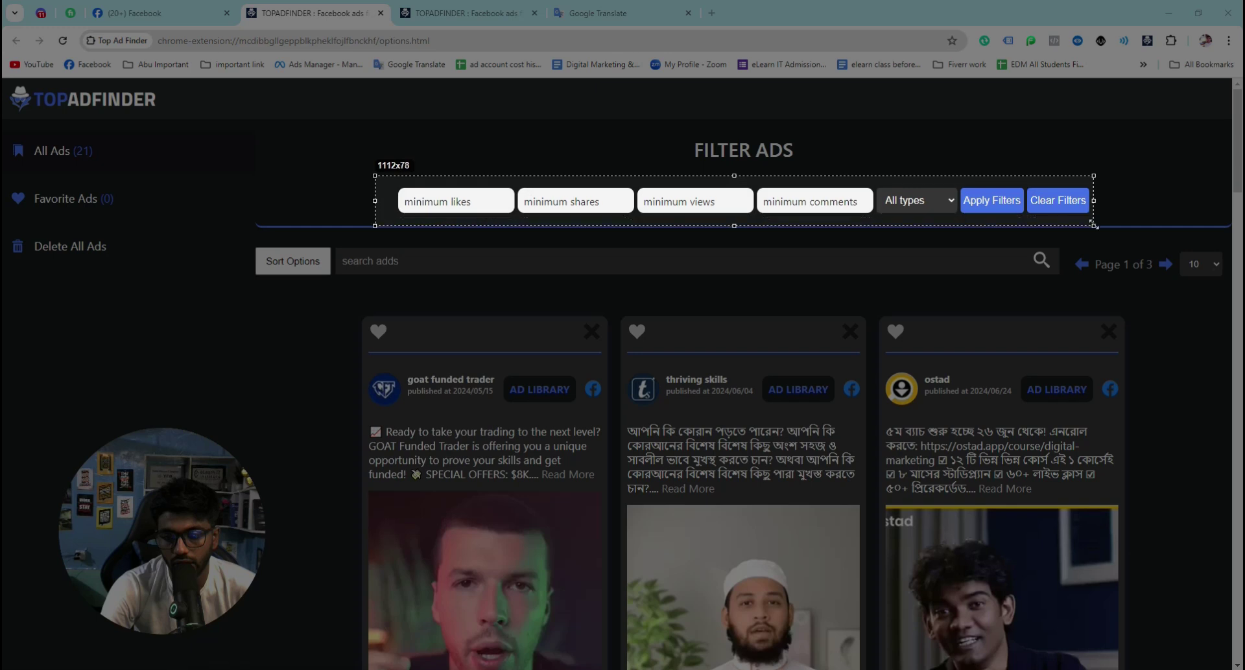
left_click(1083, 239)
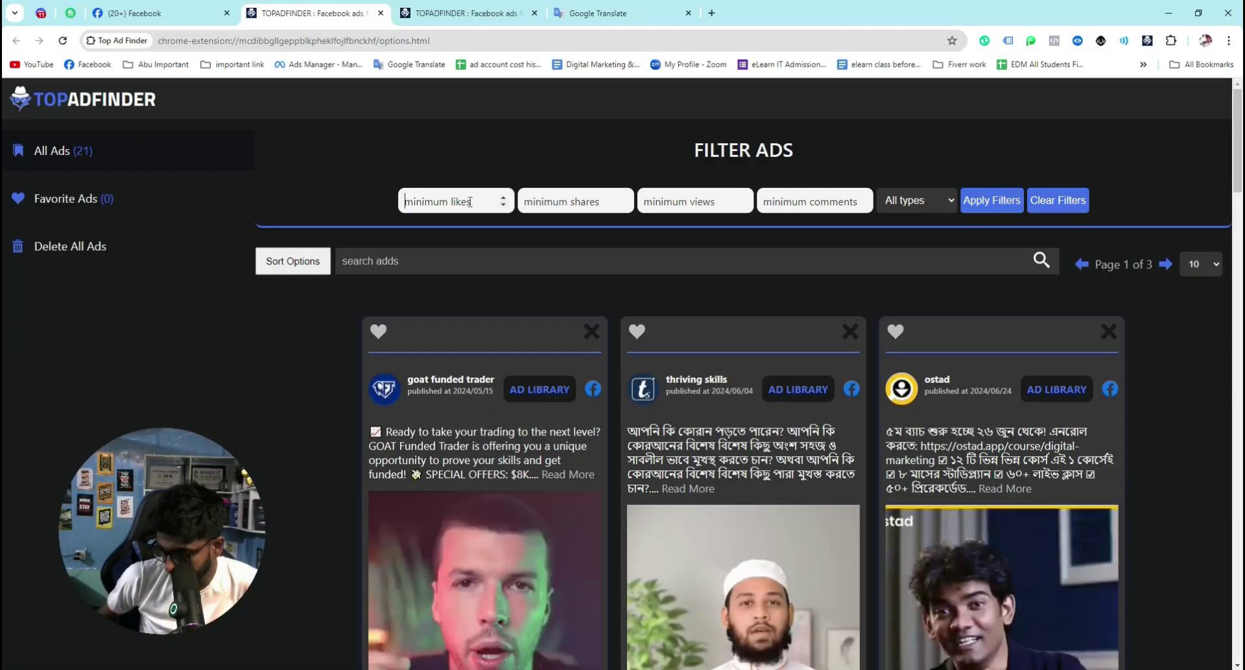
Filter the collected ads to the order now type with at least 1000 likes, 5 shares and 15 comments
type("1000")
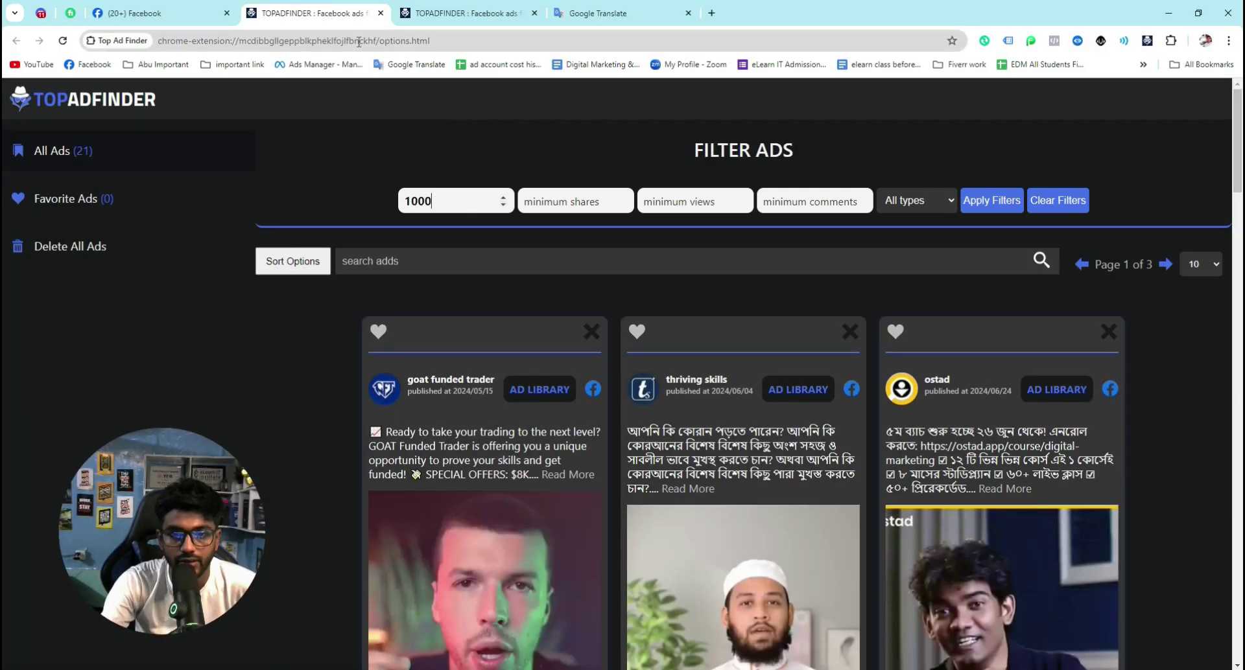
left_click(574, 205)
type("5")
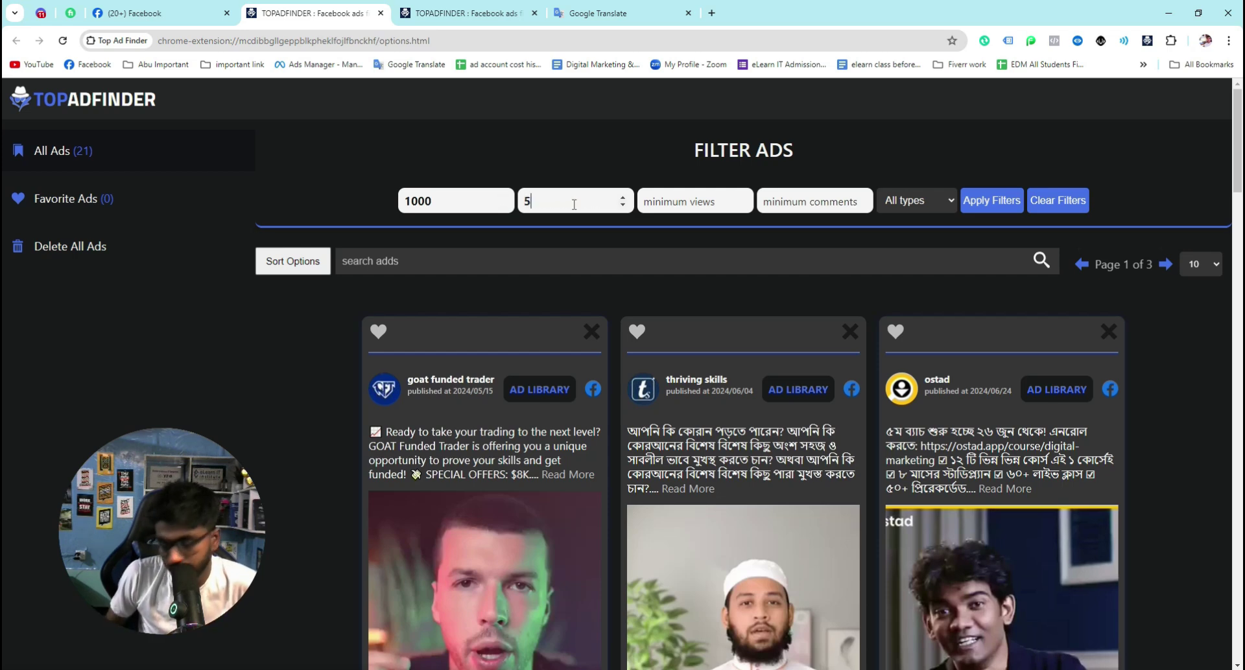
left_click(794, 204)
type("15")
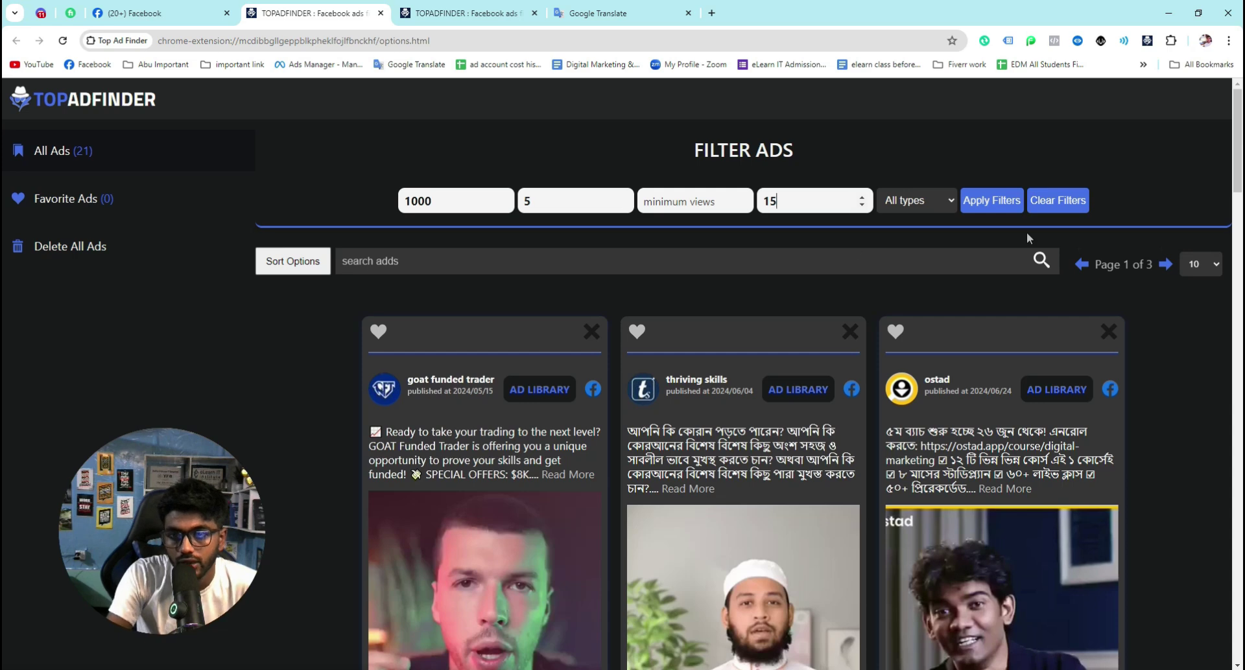
left_click(942, 204)
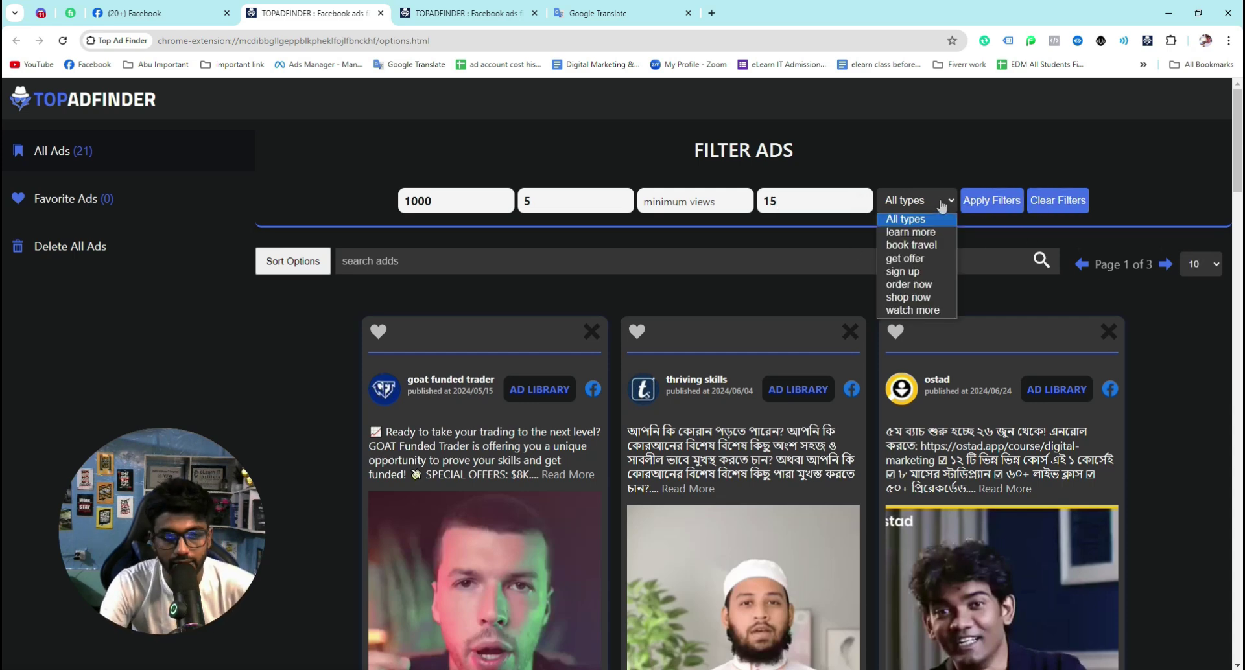
left_click(925, 288)
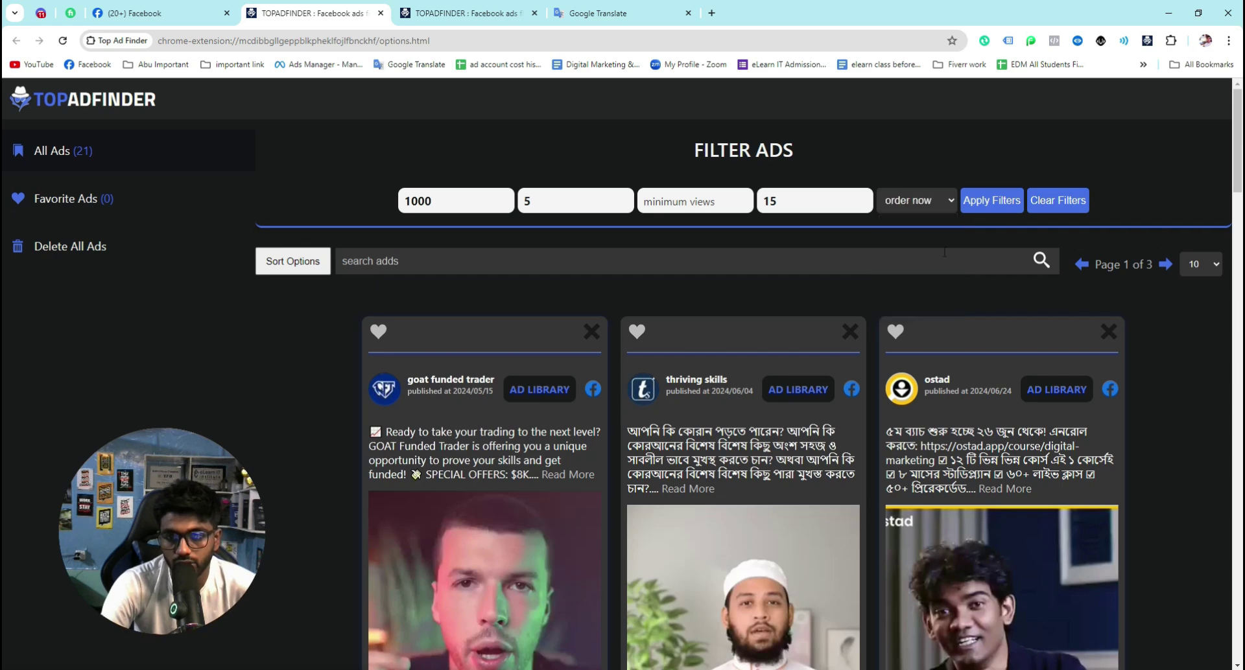
left_click(1003, 205)
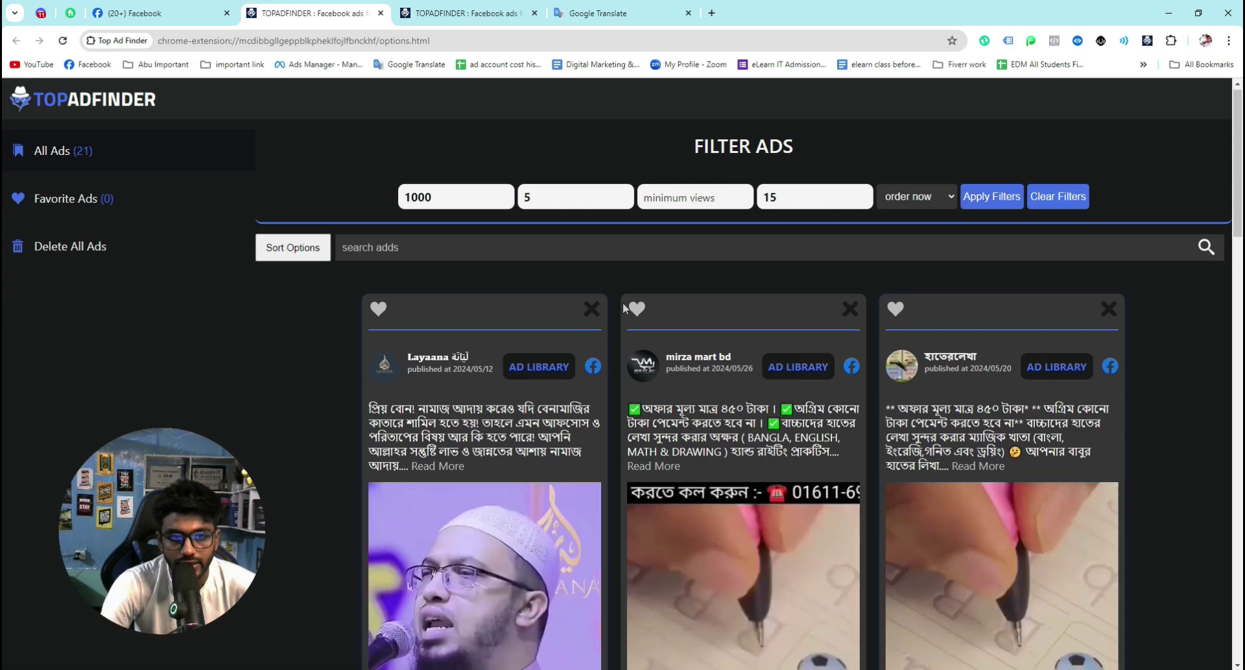
Examine the filtered ads and compare their views, likes, comments, shares and reactions
scroll(622, 302, "down", 10)
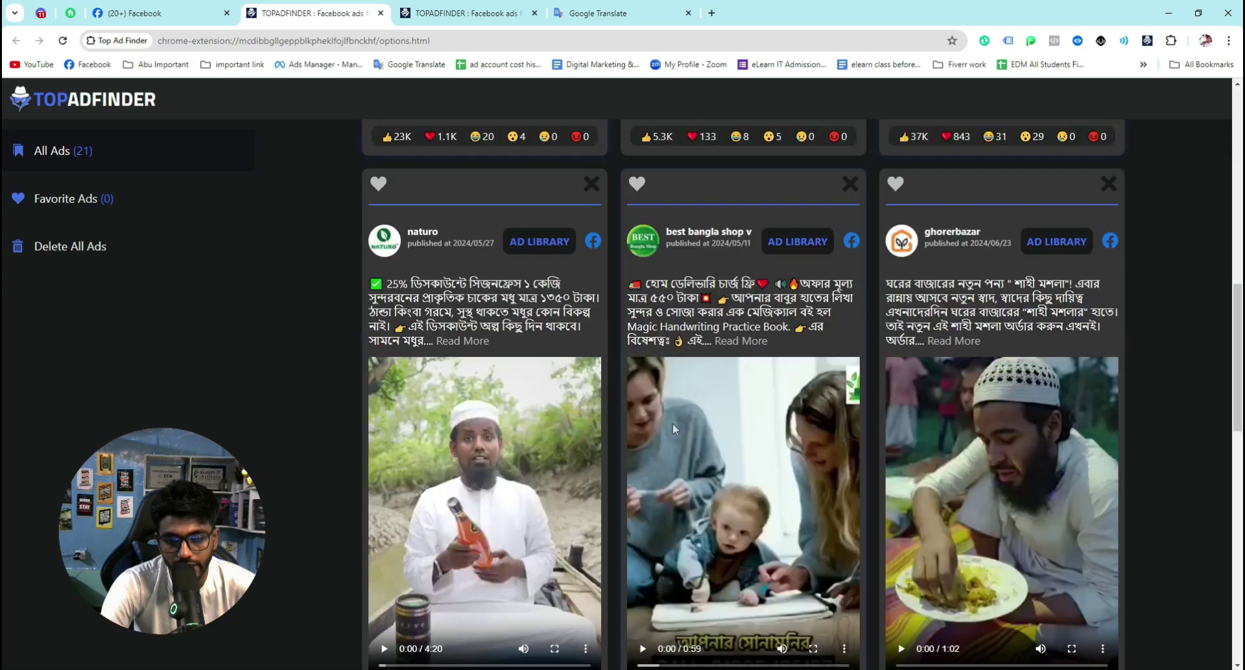
scroll(675, 424, "down", 12)
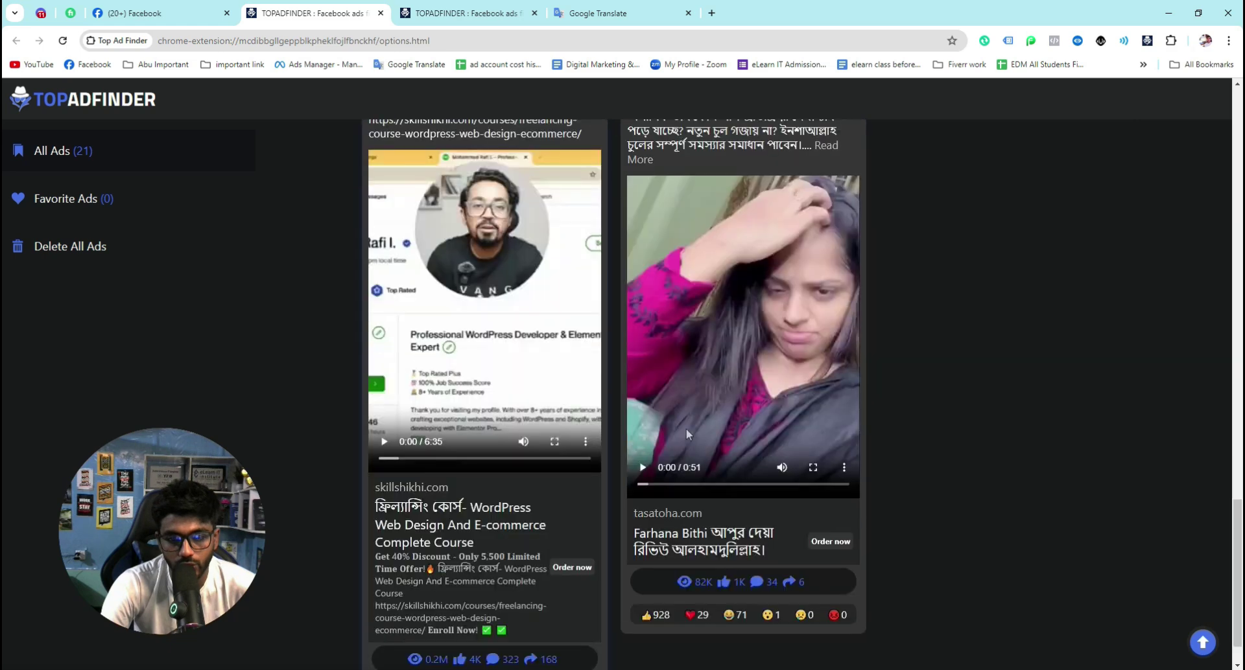
scroll(687, 428, "down", 2)
scroll(709, 403, "up", 5)
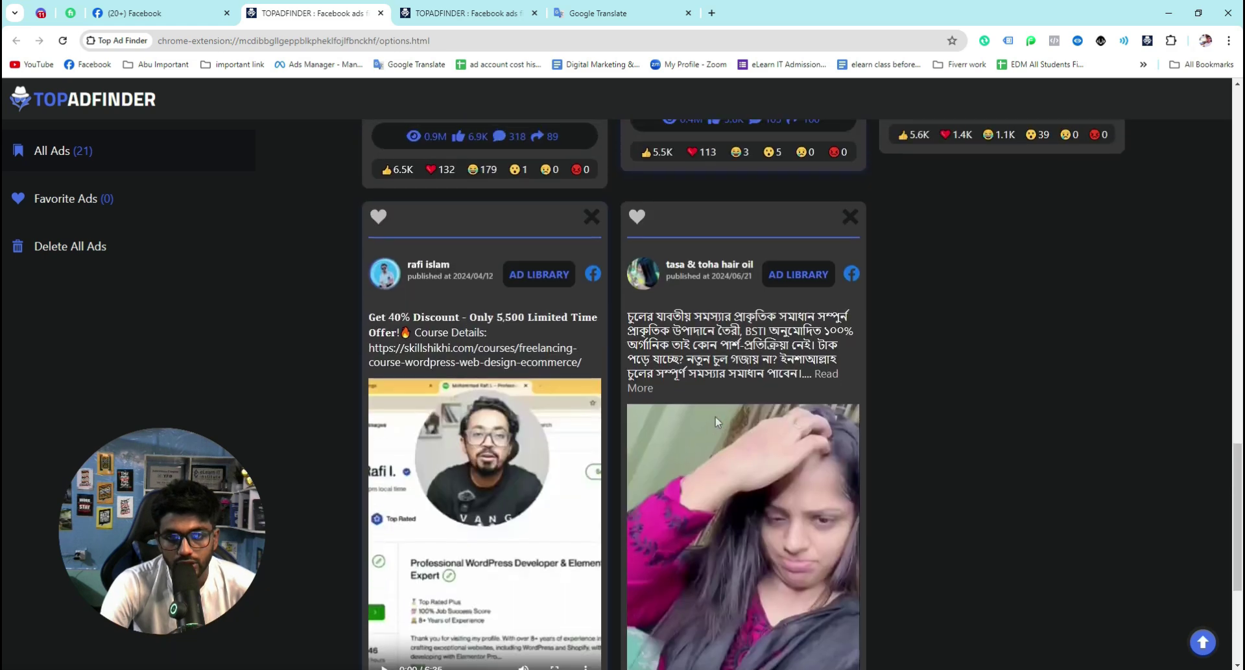
scroll(714, 417, "up", 2)
scroll(687, 428, "up", 4)
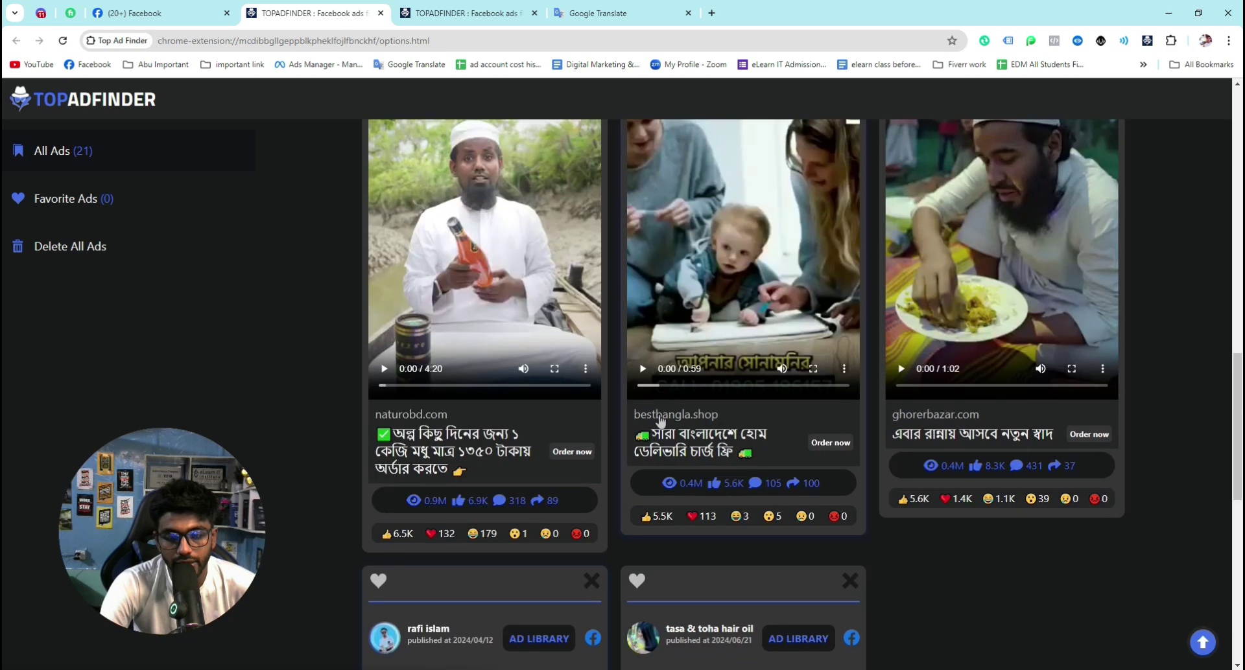
scroll(751, 458, "up", 3)
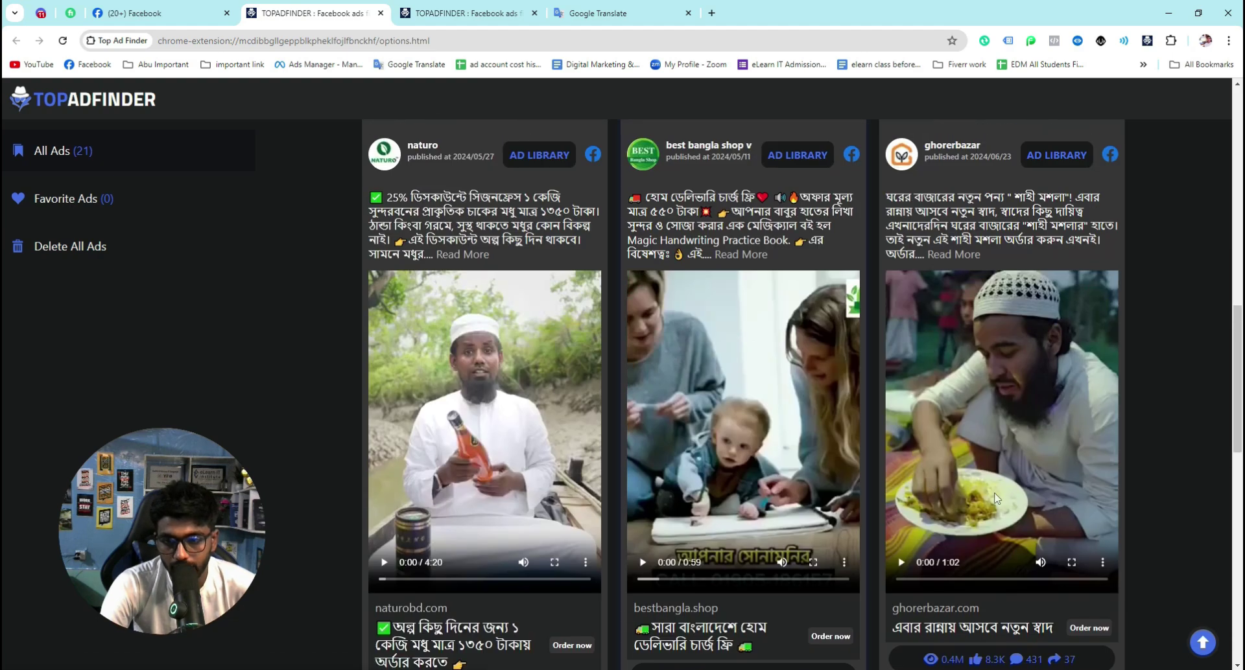
scroll(987, 492, "down", 1)
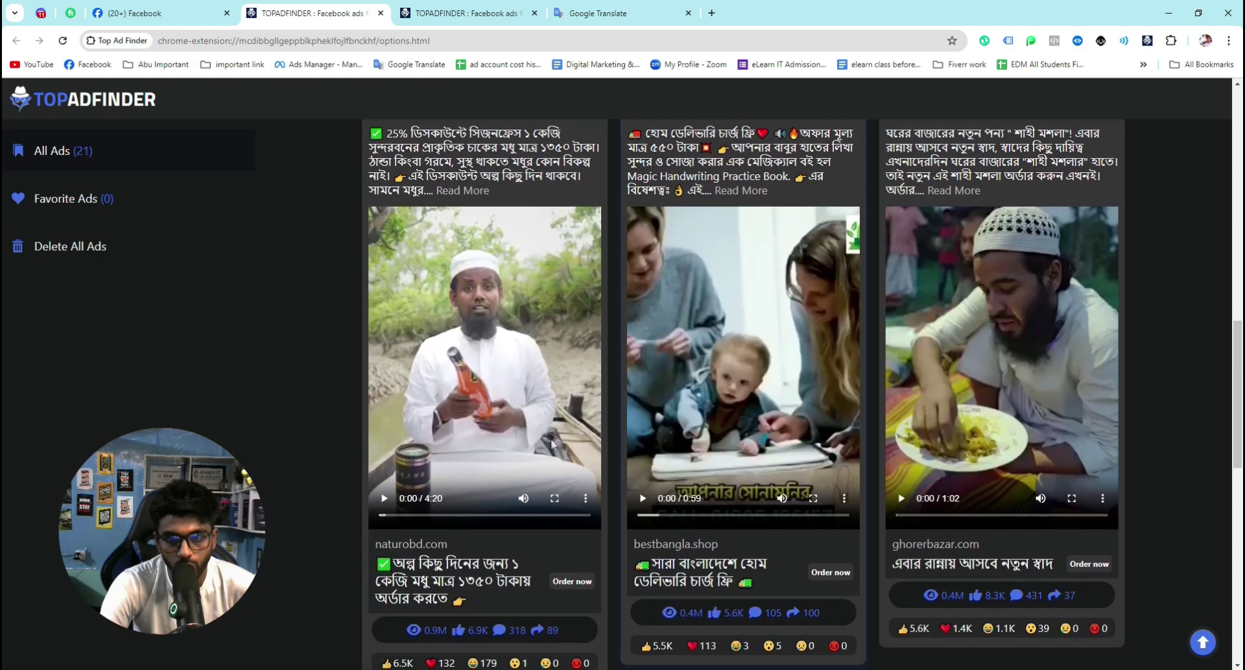
scroll(745, 456, "up", 5)
scroll(745, 455, "down", 5)
scroll(744, 461, "down", 10)
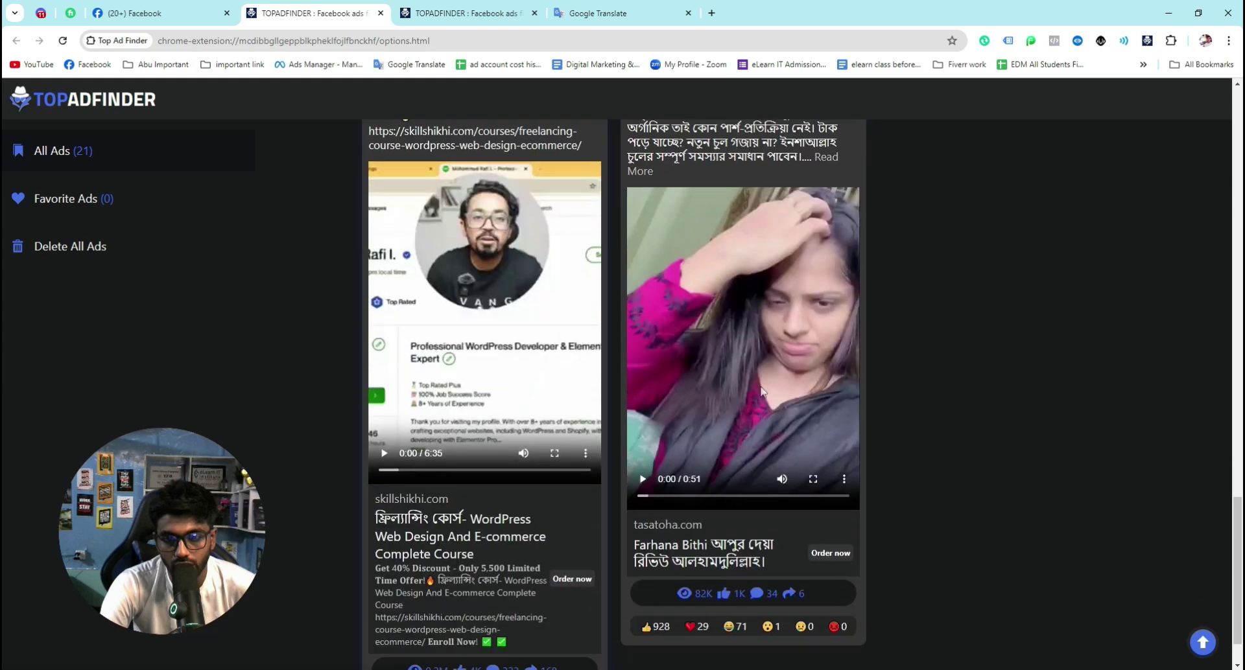
scroll(694, 414, "up", 11)
scroll(686, 404, "up", 8)
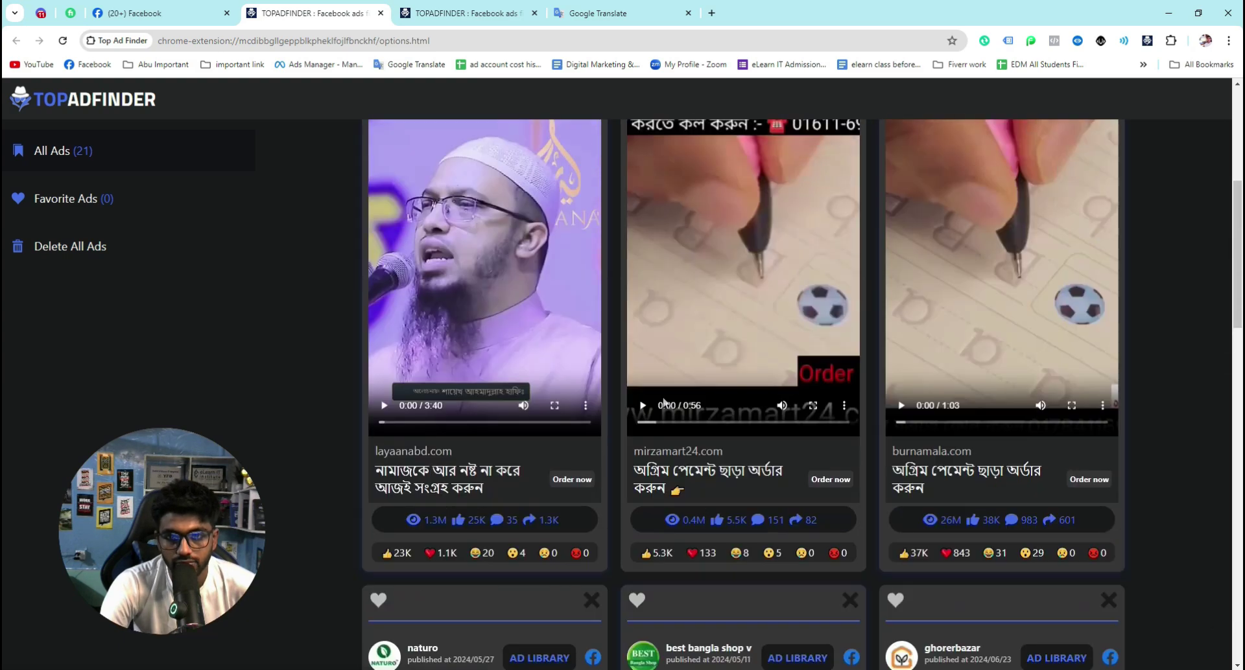
scroll(860, 277, "down", 8)
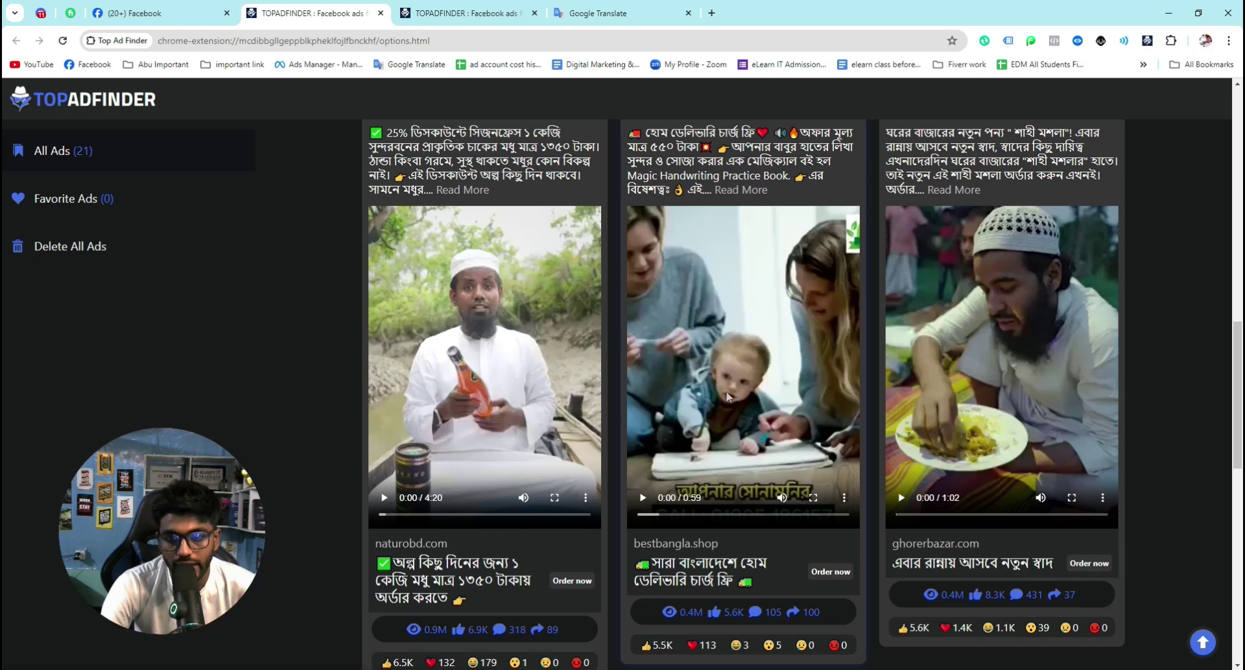
scroll(727, 396, "down", 3)
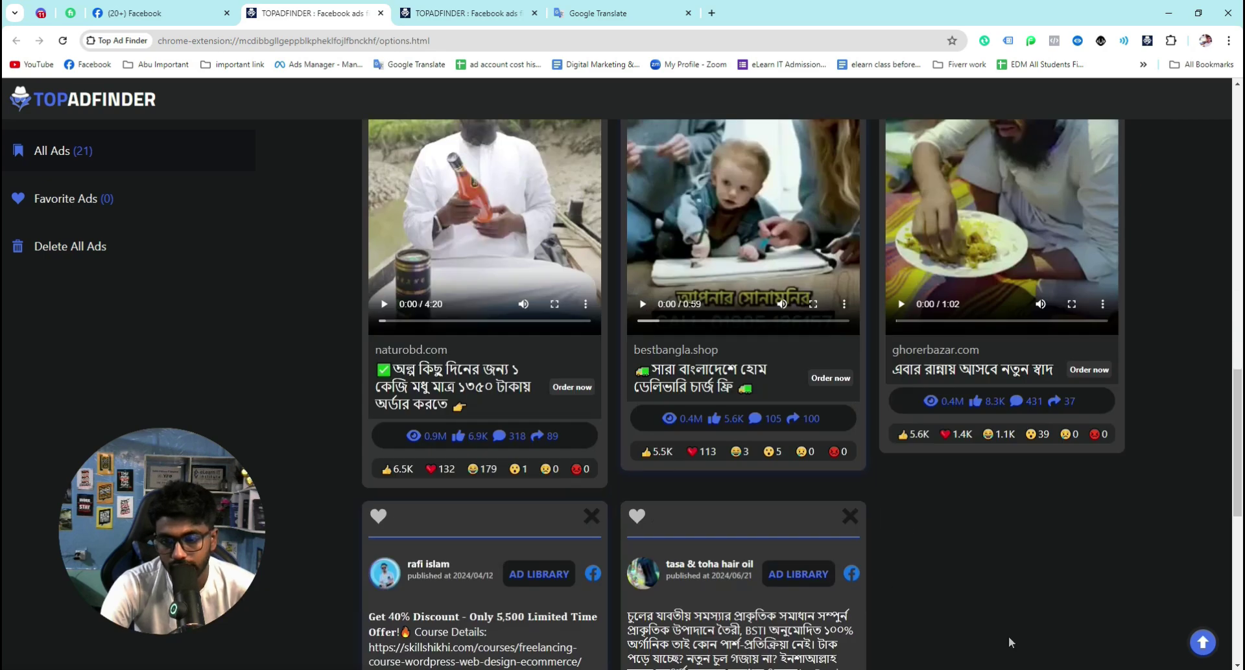
key("Print")
left_click_drag(619, 428, 866, 469)
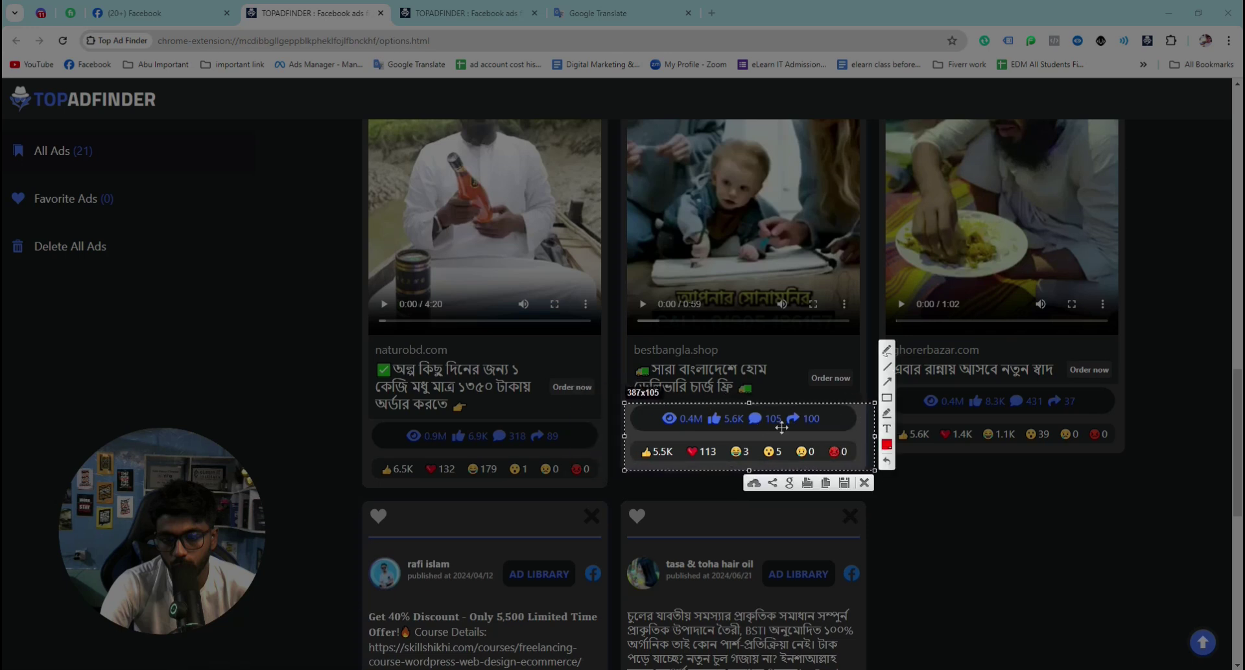
left_click(864, 483)
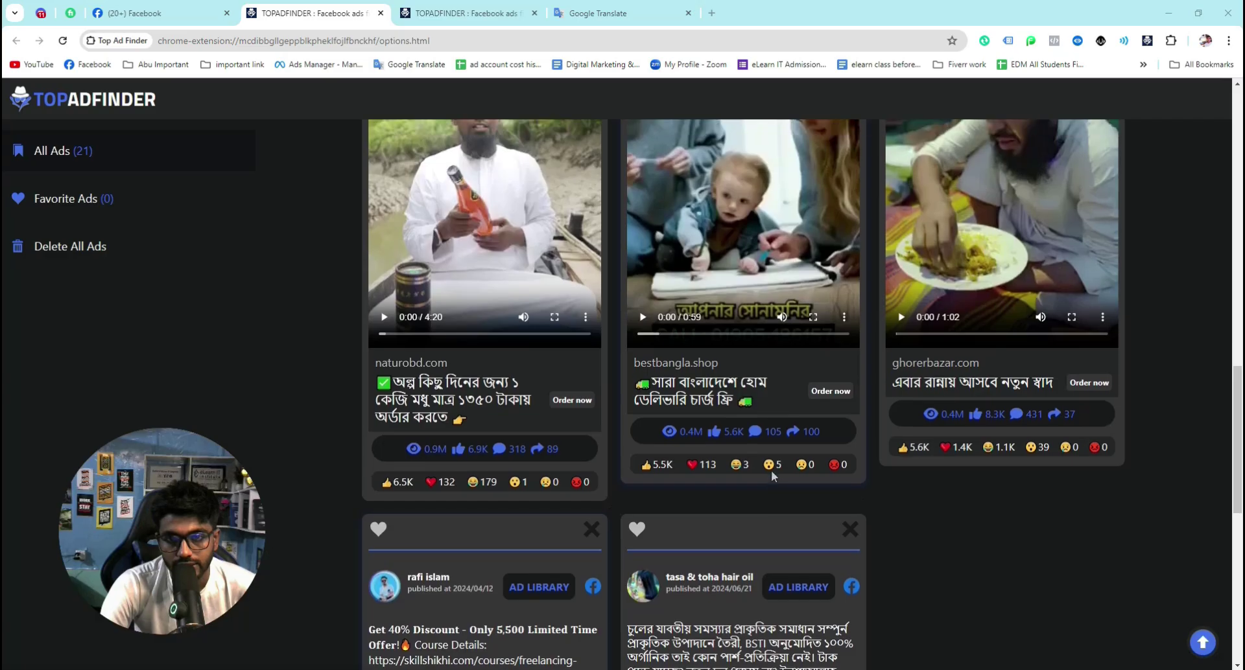
scroll(769, 468, "up", 10)
scroll(765, 468, "up", 2)
scroll(972, 557, "down", 1)
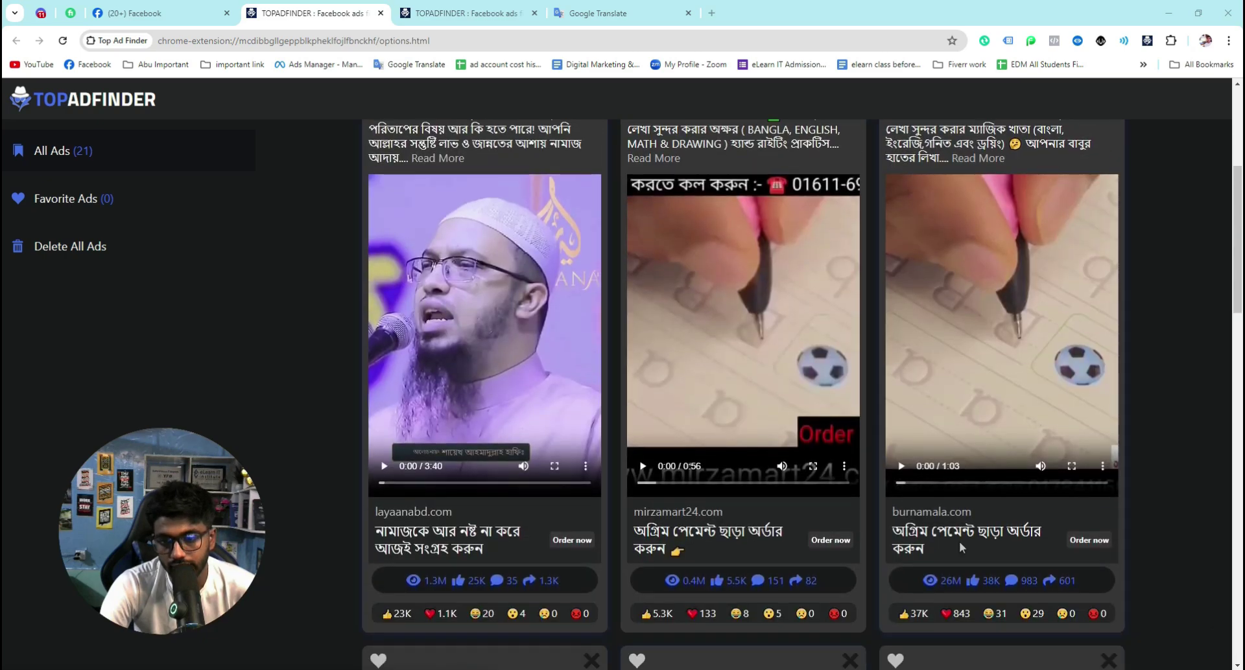
key("Print")
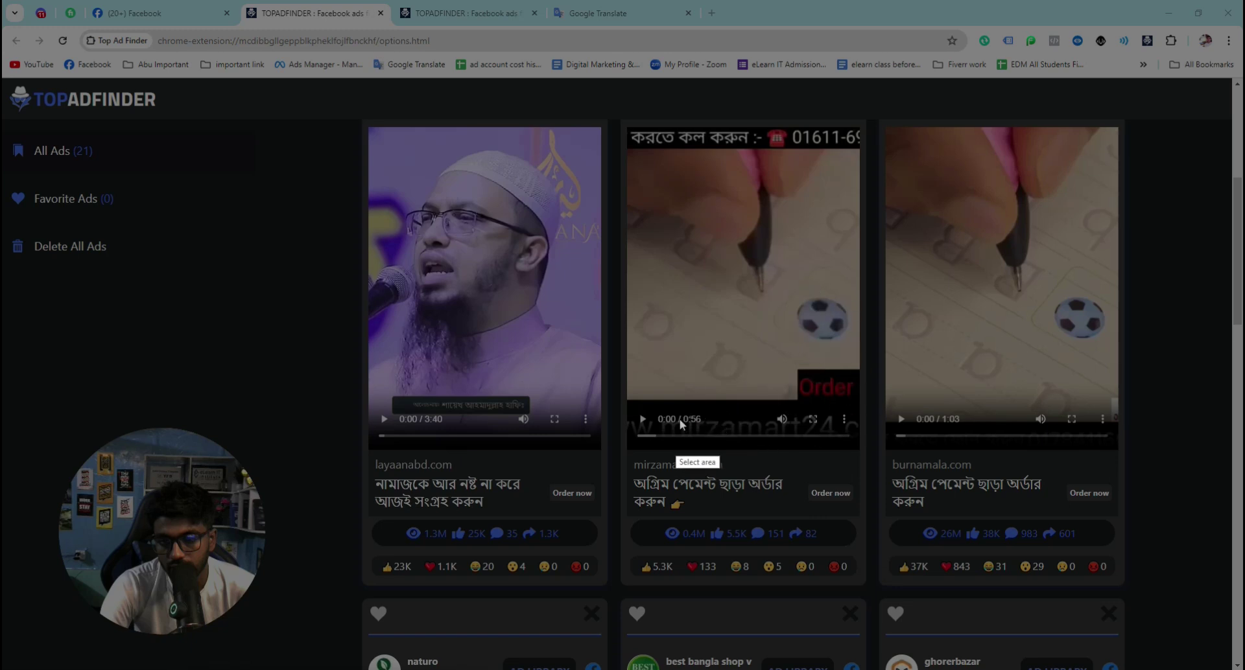
left_click_drag(634, 510, 1080, 572)
left_click(1087, 597)
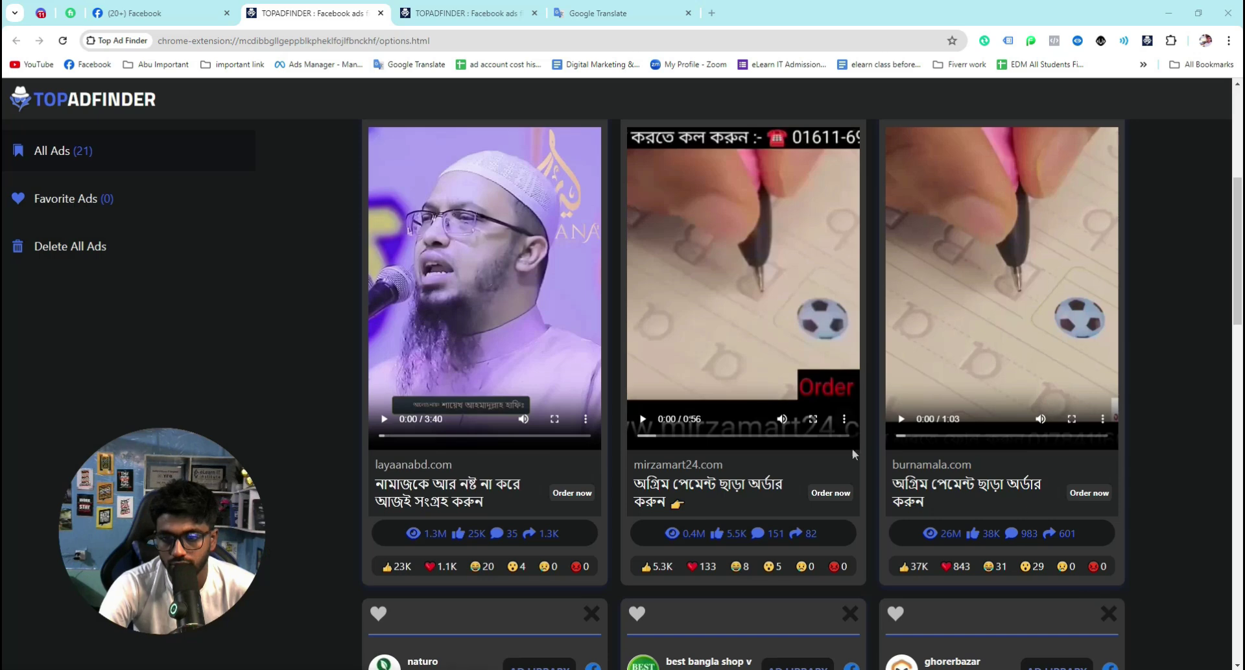
Copy a screenshot of the engagement figures under the mirzamart24.com and burnamala.com ads
scroll(853, 454, "up", 7)
scroll(765, 474, "down", 4)
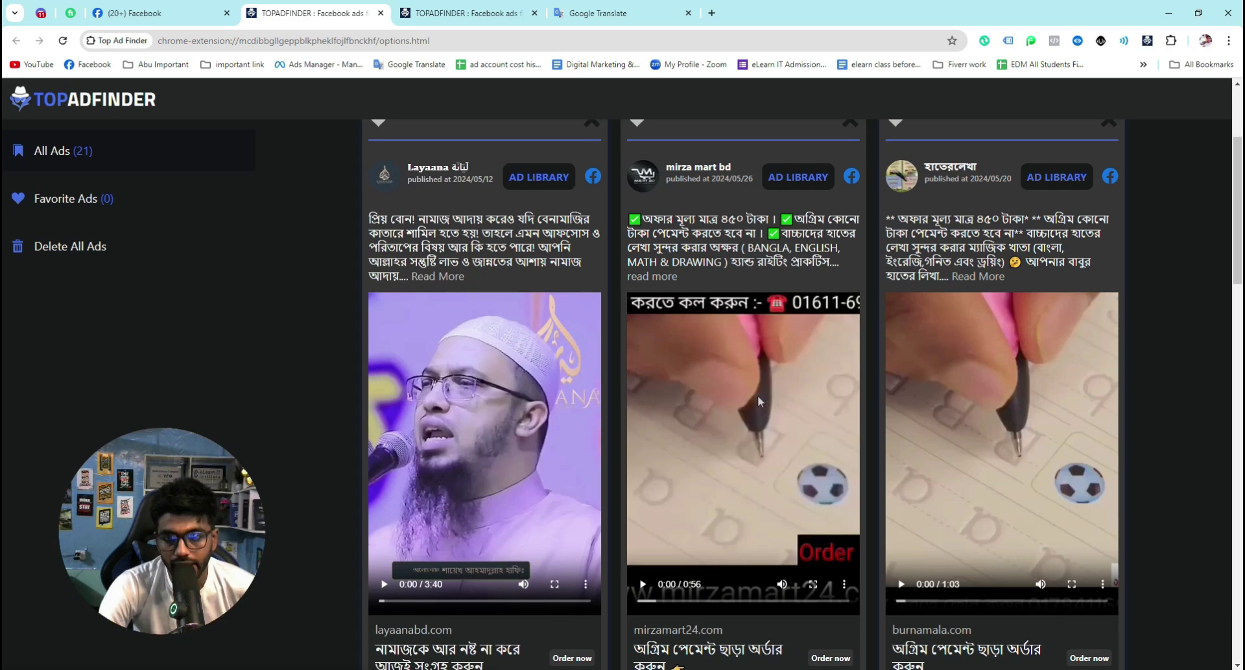
scroll(757, 395, "down", 1)
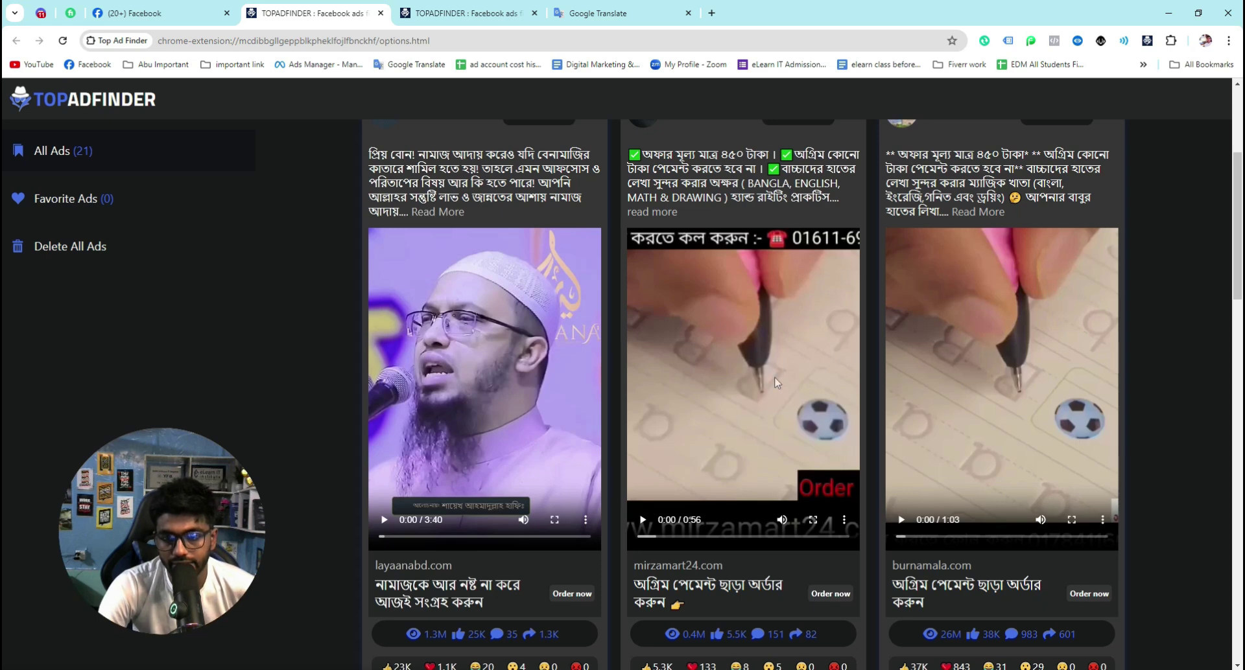
scroll(800, 547, "down", 1)
scroll(810, 579, "down", 2)
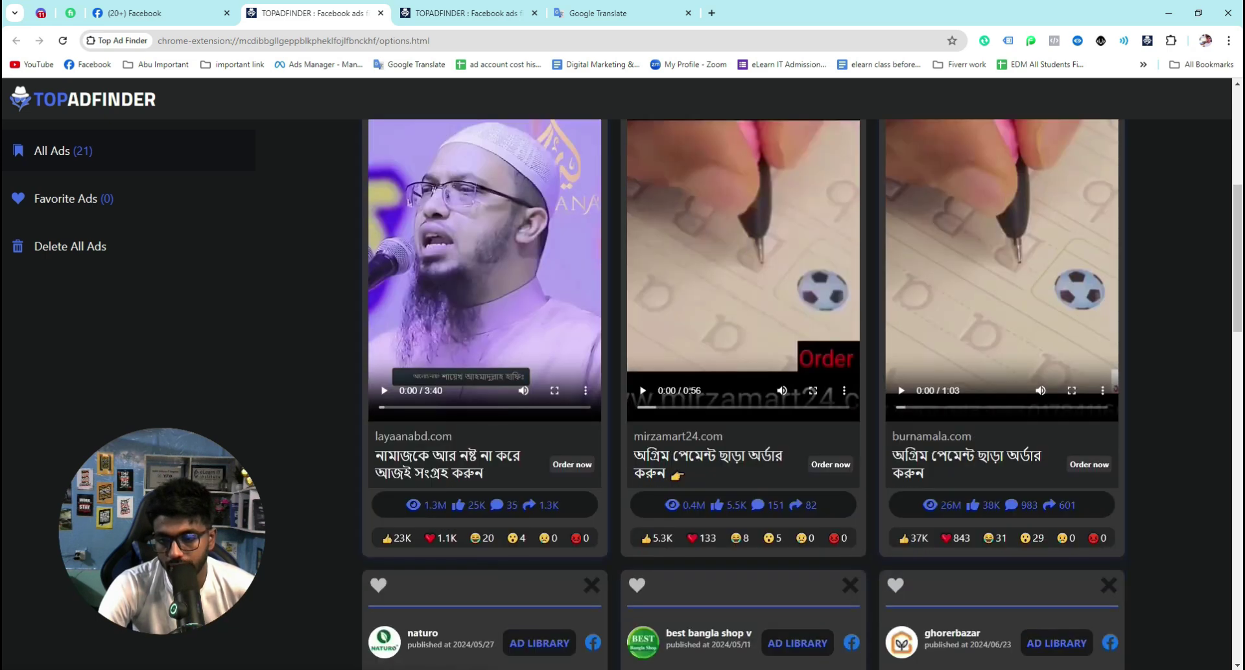
key("Print")
left_click_drag(618, 486, 1079, 553)
key("ctrl+c")
Compare the second row of filtered ads with the engagement figures of the first row
scroll(773, 516, "down", 9)
scroll(739, 537, "down", 8)
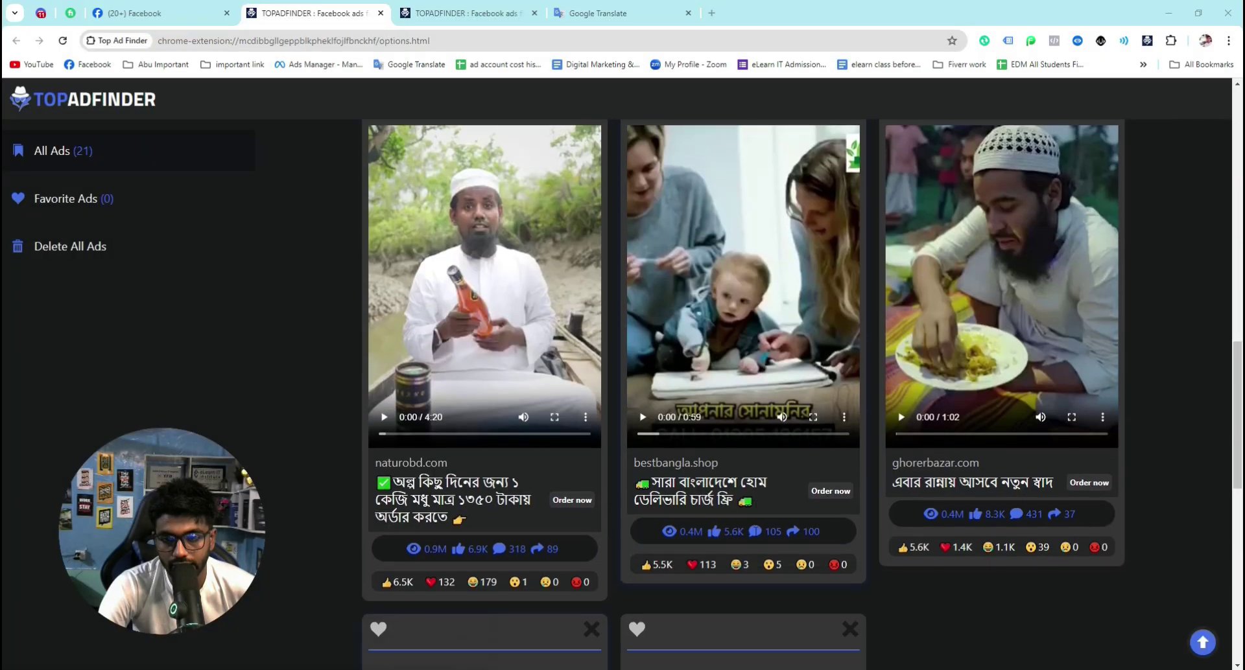
scroll(747, 533, "up", 6)
scroll(747, 533, "up", 2)
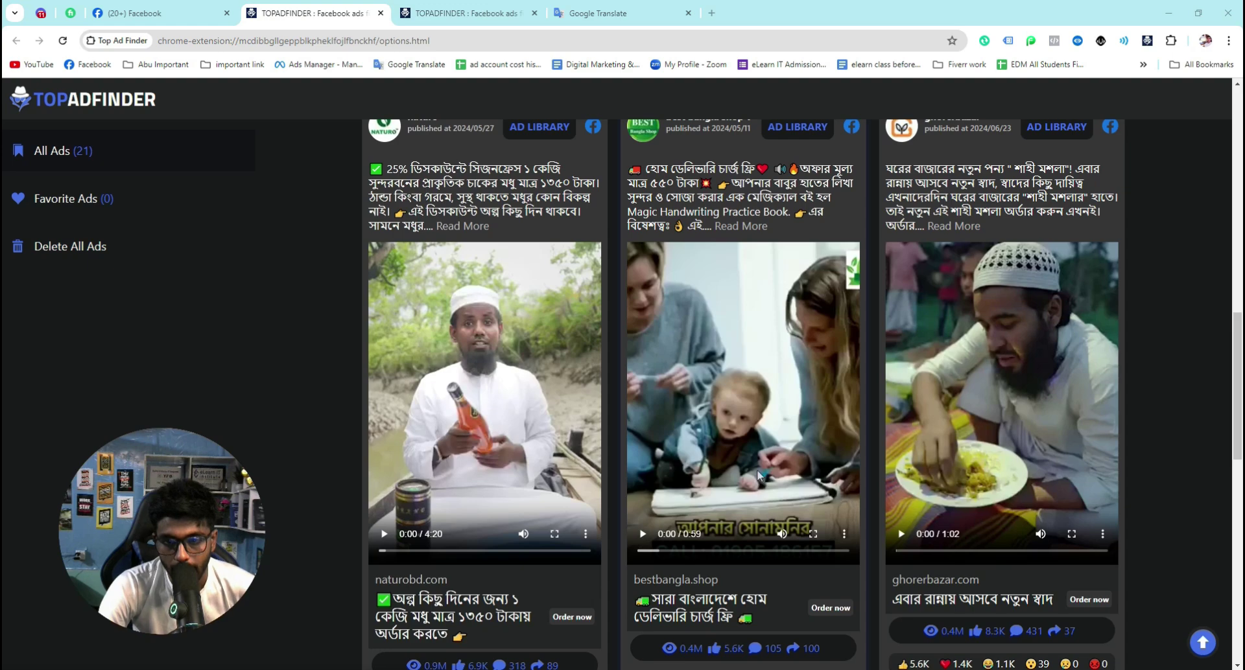
scroll(757, 412, "up", 3)
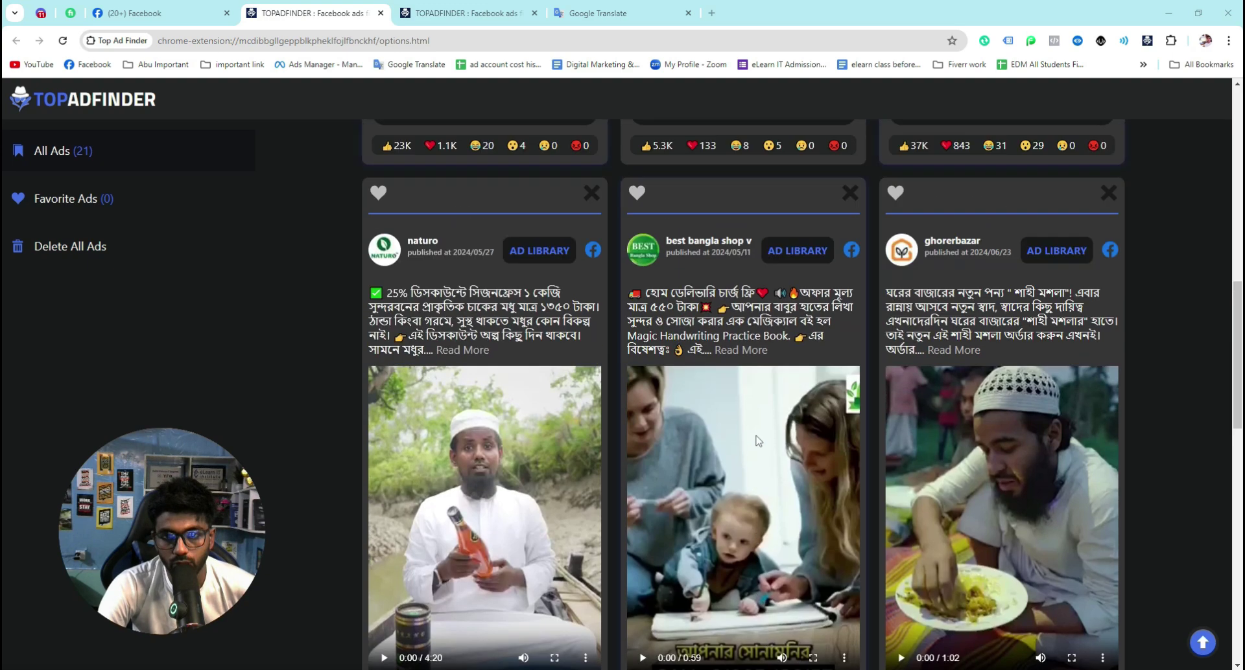
scroll(692, 301, "up", 10)
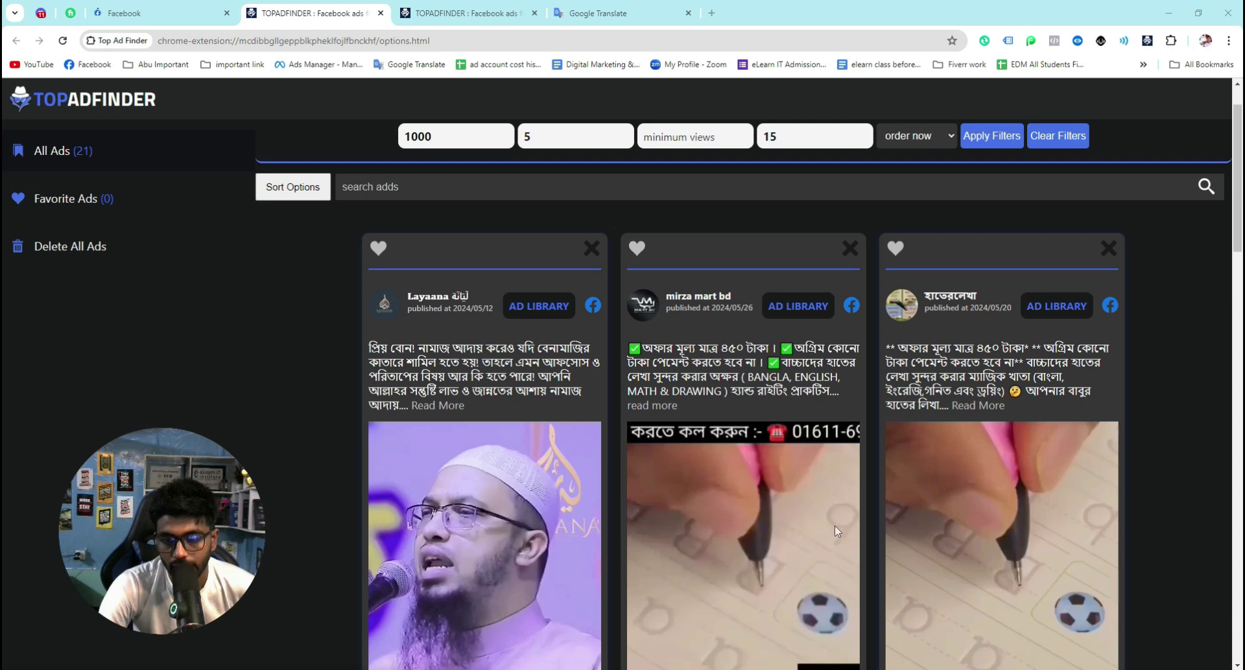
scroll(835, 526, "down", 2)
scroll(873, 565, "down", 2)
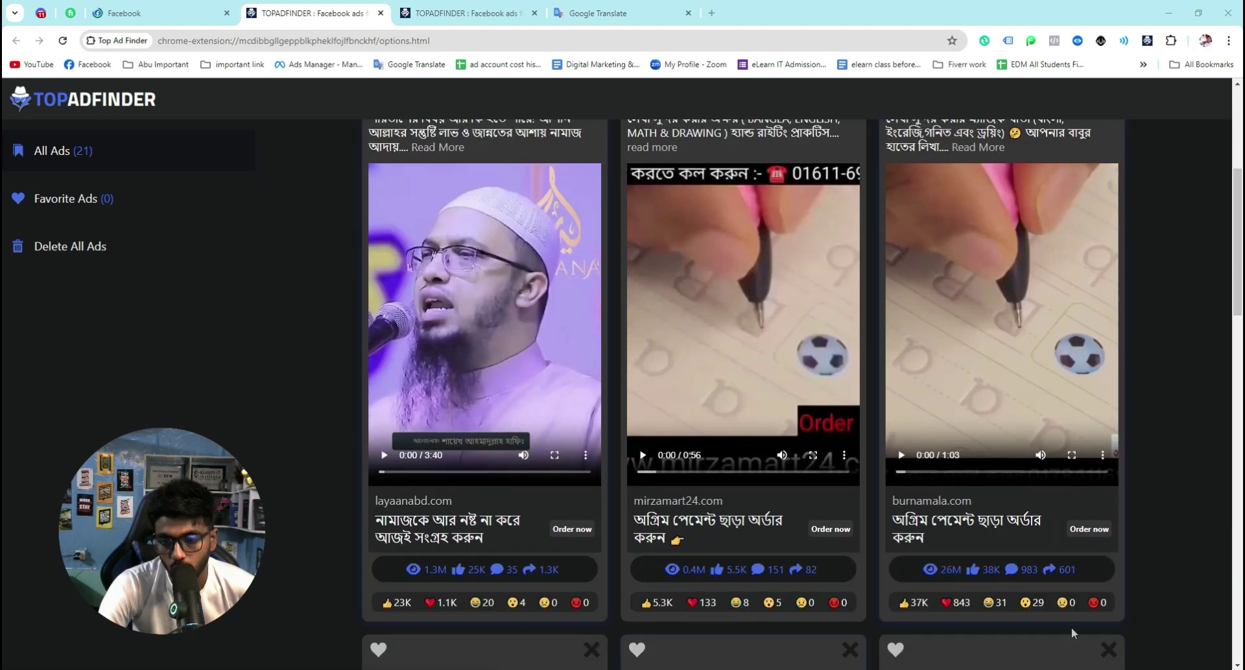
key("Print")
left_click_drag(630, 555, 836, 634)
left_click_drag(747, 615, 1009, 609)
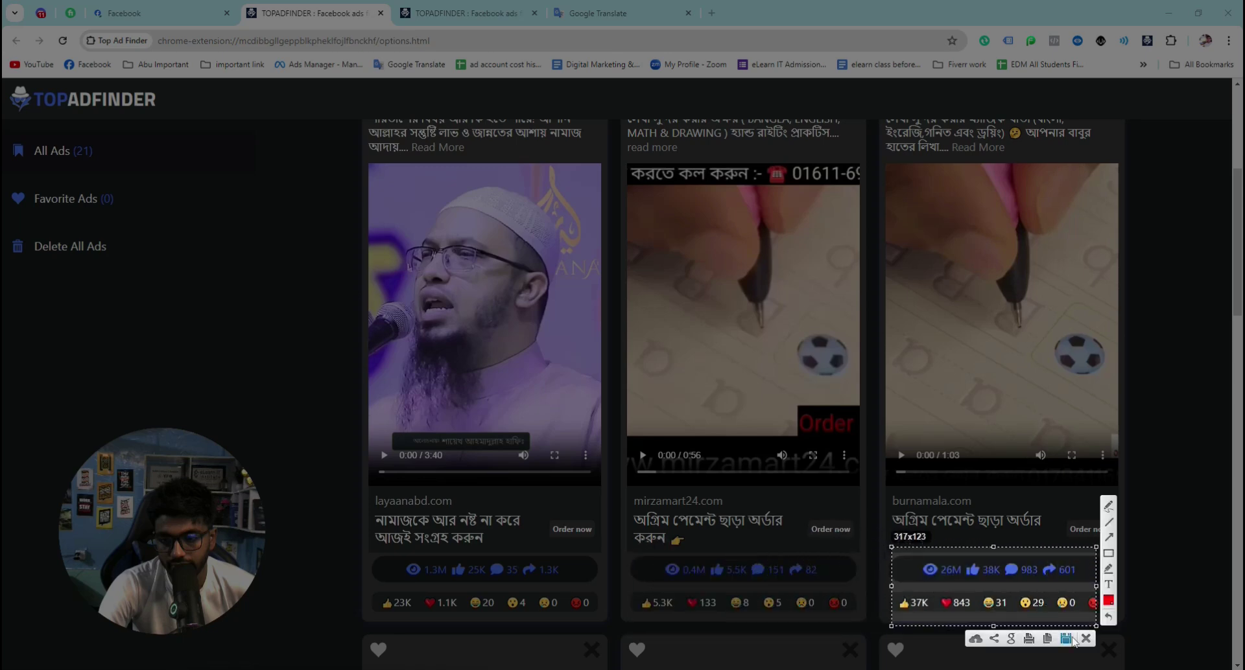
left_click(1085, 641)
Check the naturobd.com, bestbangla.shop and ghorerbazar.com ads once more and return to the ad filters
scroll(804, 569, "down", 1)
scroll(804, 570, "down", 8)
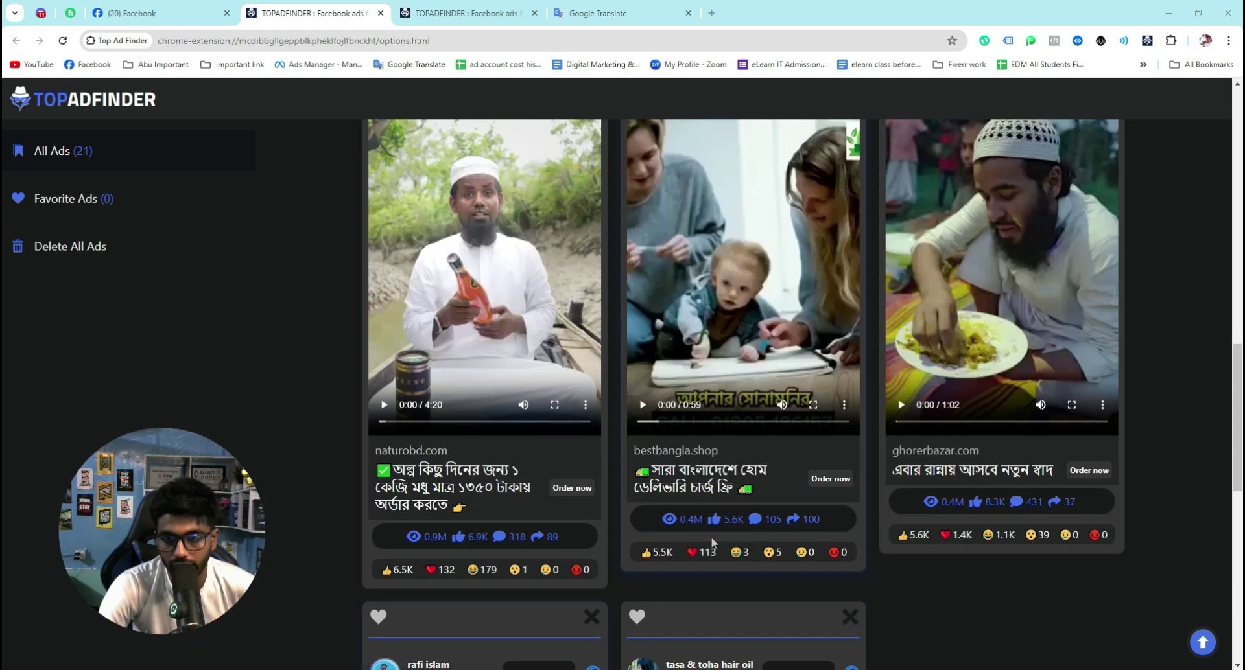
scroll(746, 457, "up", 2)
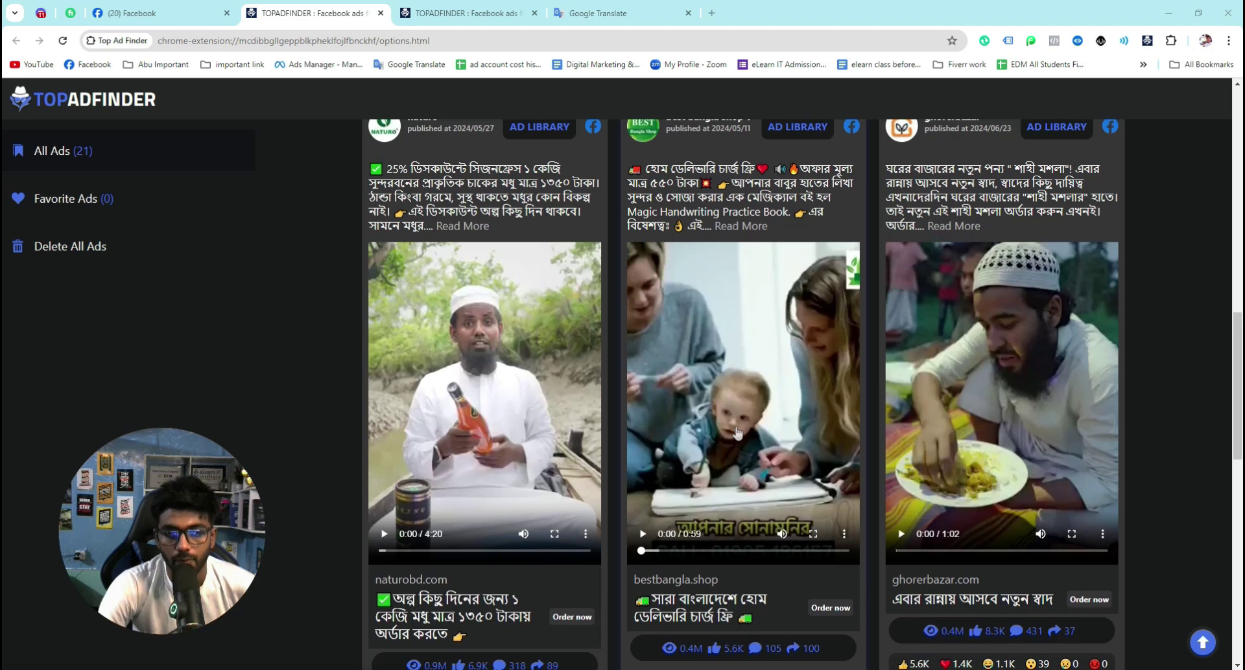
scroll(734, 449, "up", 8)
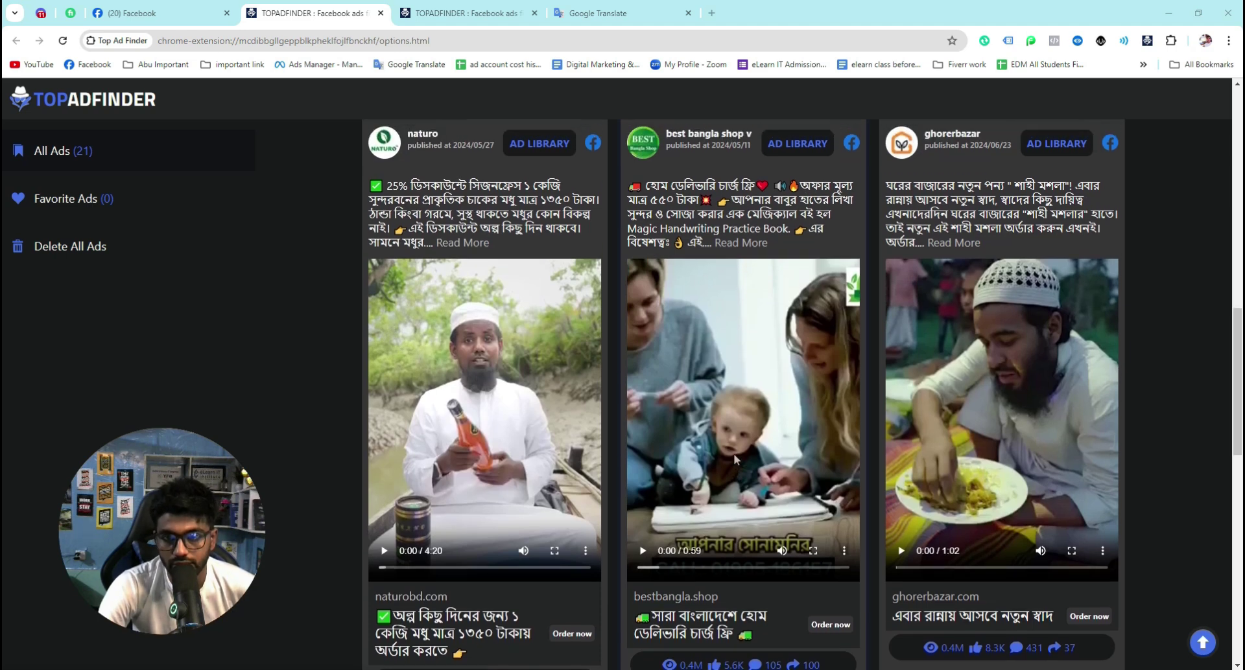
scroll(743, 463, "up", 4)
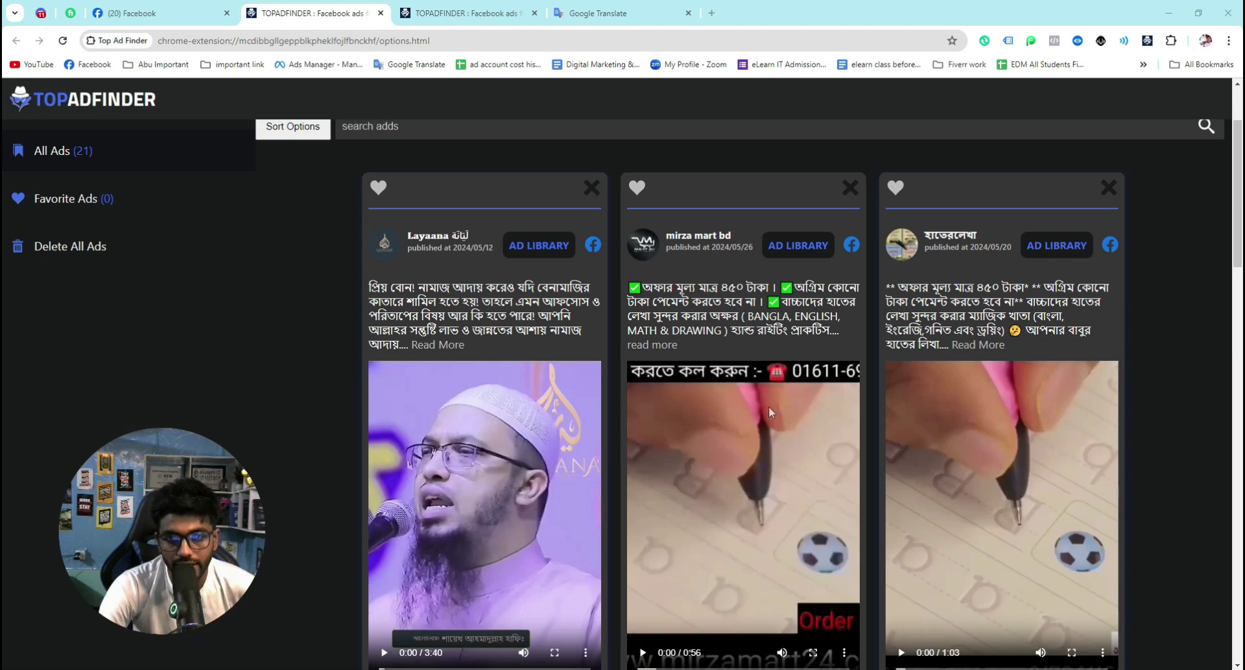
scroll(769, 407, "up", 2)
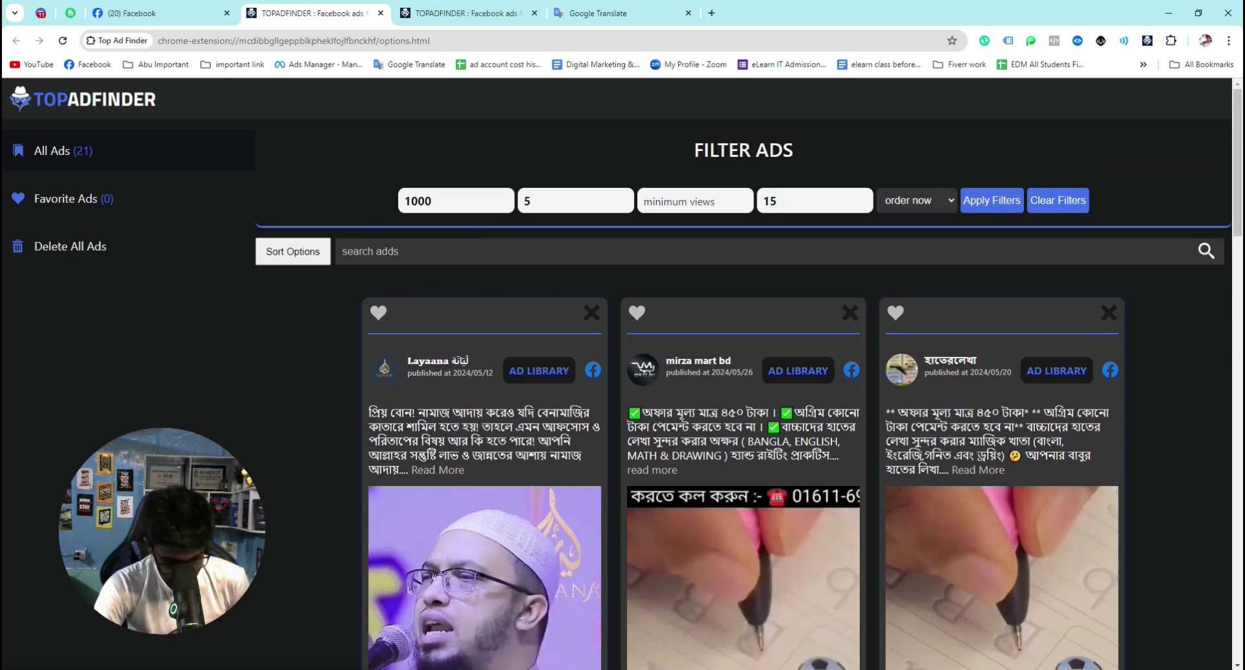
Search the filtered ads for "হাতের লেখা" and look through the matching mirzamart24.com and burnamala.com ads
key("ctrl+v")
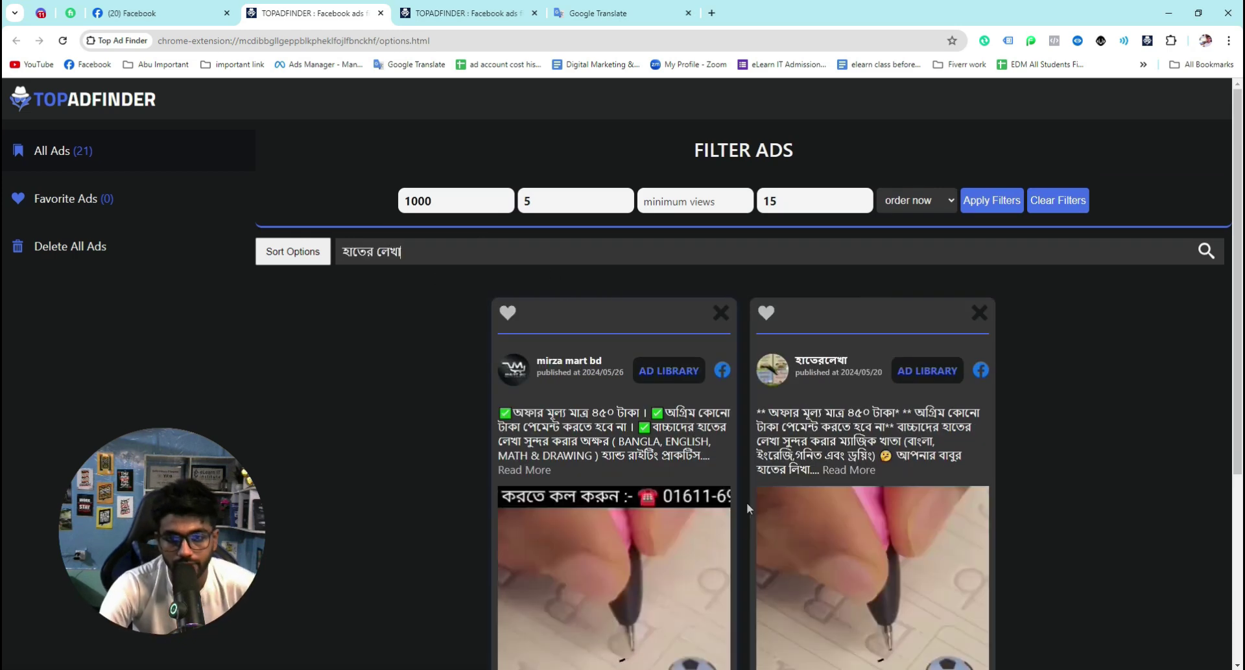
scroll(740, 524, "down", 1)
scroll(740, 523, "down", 3)
scroll(756, 556, "up", 4)
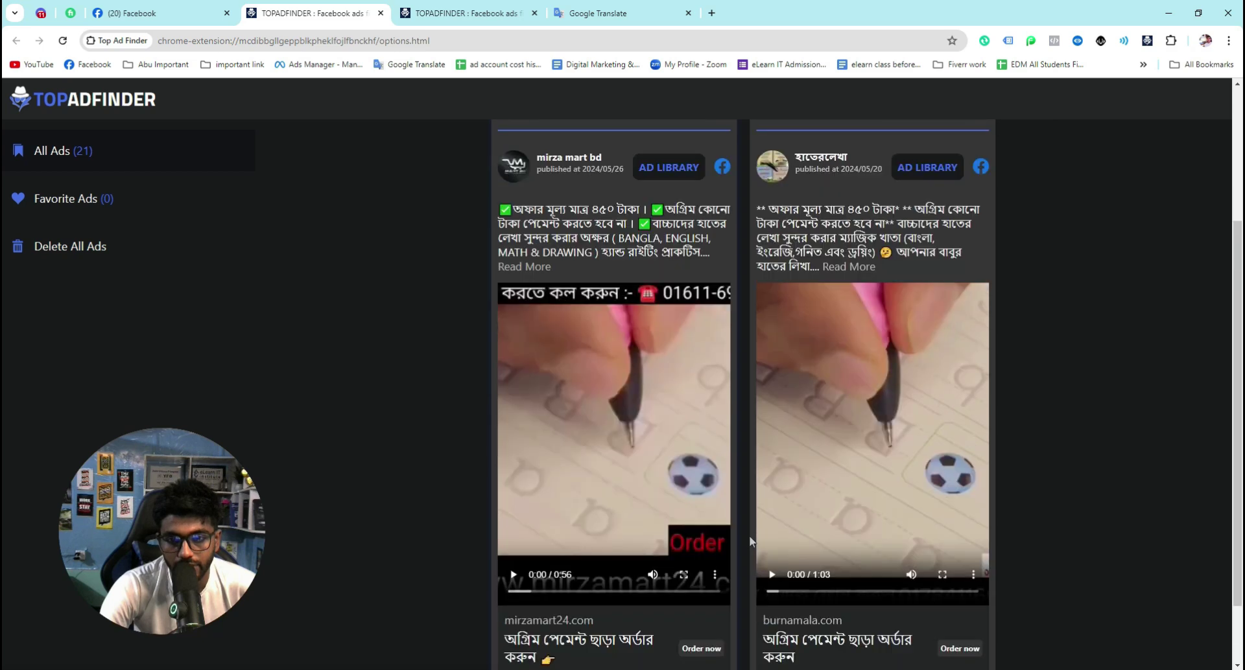
scroll(758, 513, "down", 4)
scroll(778, 415, "up", 3)
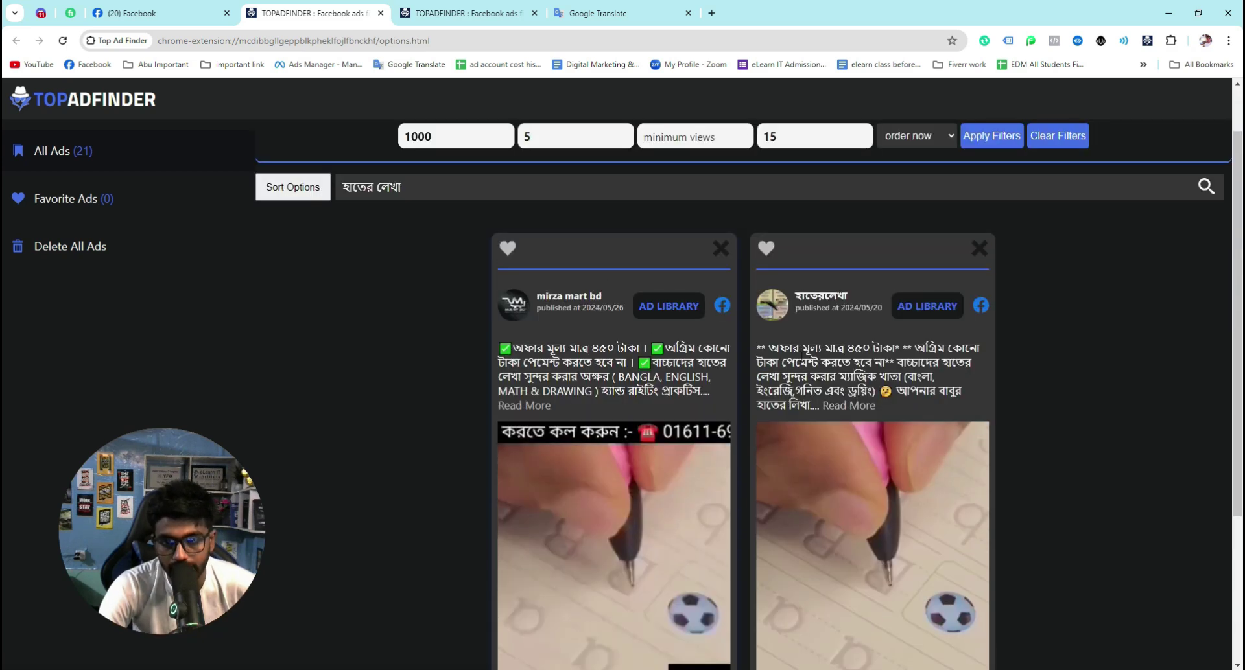
scroll(748, 485, "down", 3)
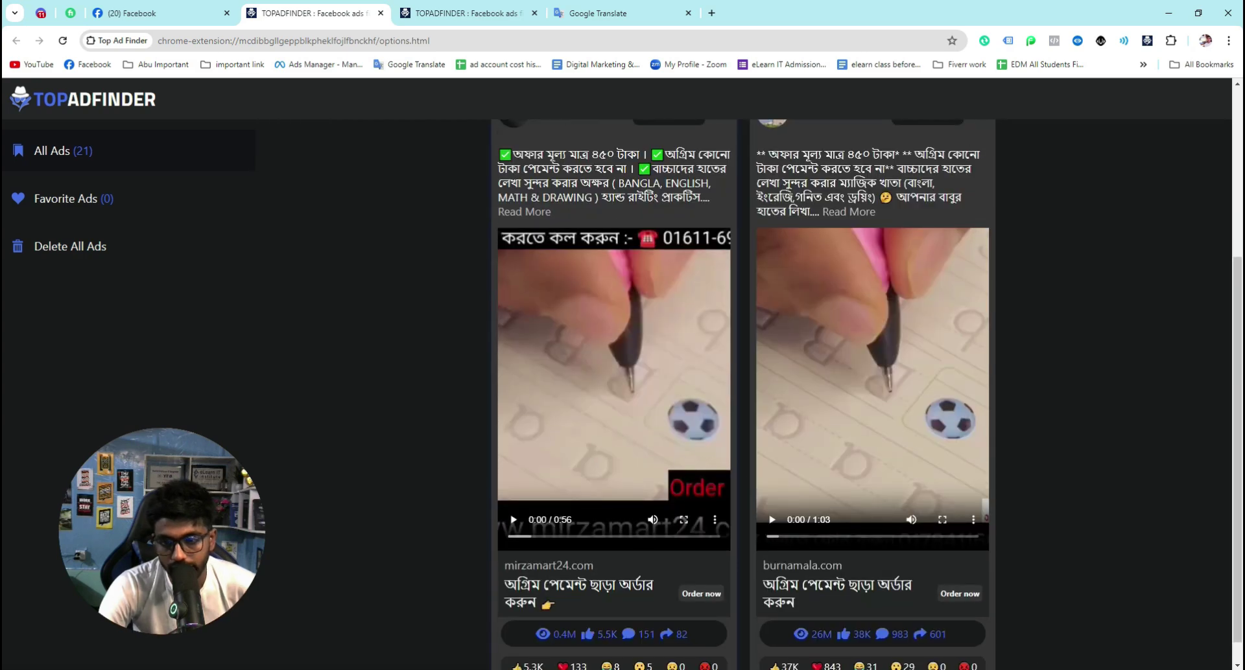
Frame the upper edge of the mirzamart24.com video with a screenshot selection, shift it over the burnamala.com video, and close the selection
key("Print")
left_click_drag(480, 212, 746, 280)
left_click_drag(681, 251, 970, 415)
left_click(1022, 453)
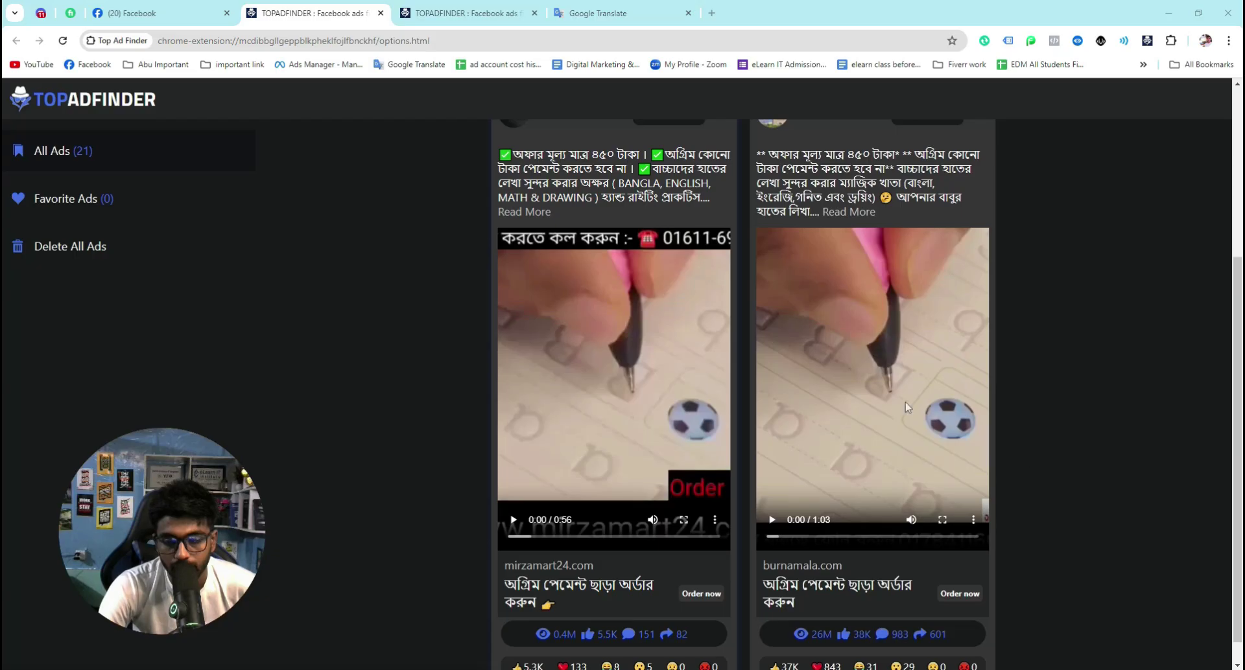
Frame the mirza mart bd ad's page name and date with a screenshot selection, shift it to the হাতেরলেখা ad, close it and return to the filters
scroll(905, 402, "up", 1)
key("Print")
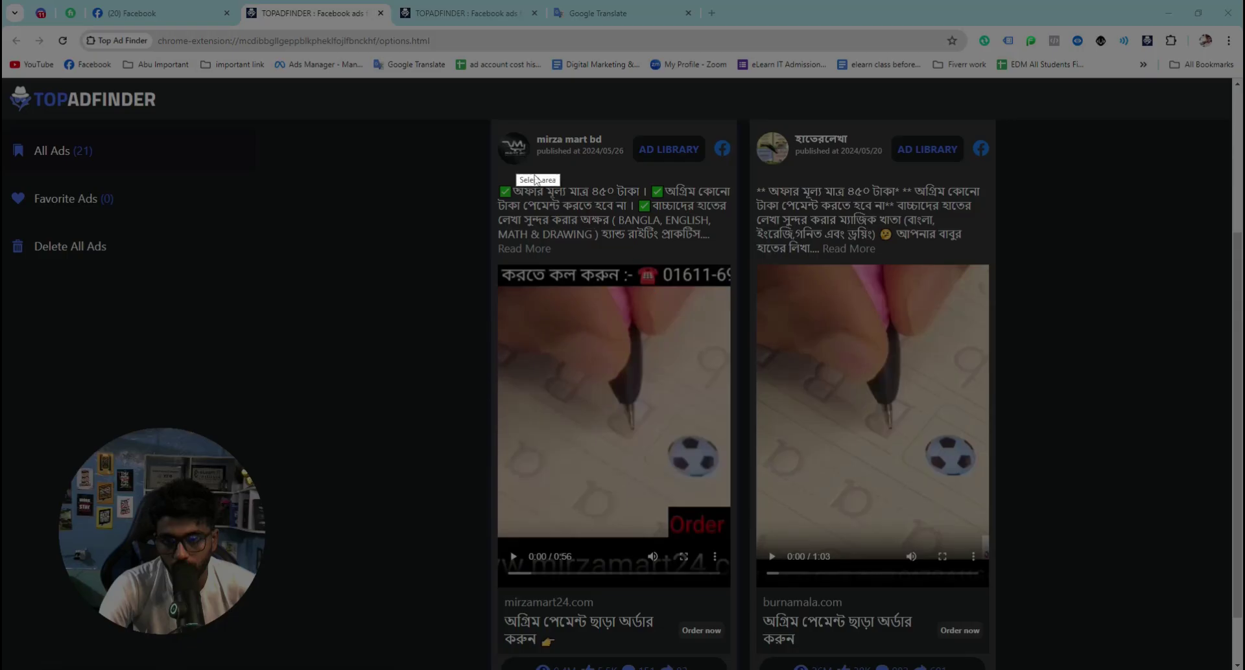
left_click_drag(495, 123, 659, 214)
mouse_move(626, 200)
left_mouse_down()
mouse_move(858, 218)
mouse_move(900, 209)
mouse_move(871, 197)
left_mouse_up()
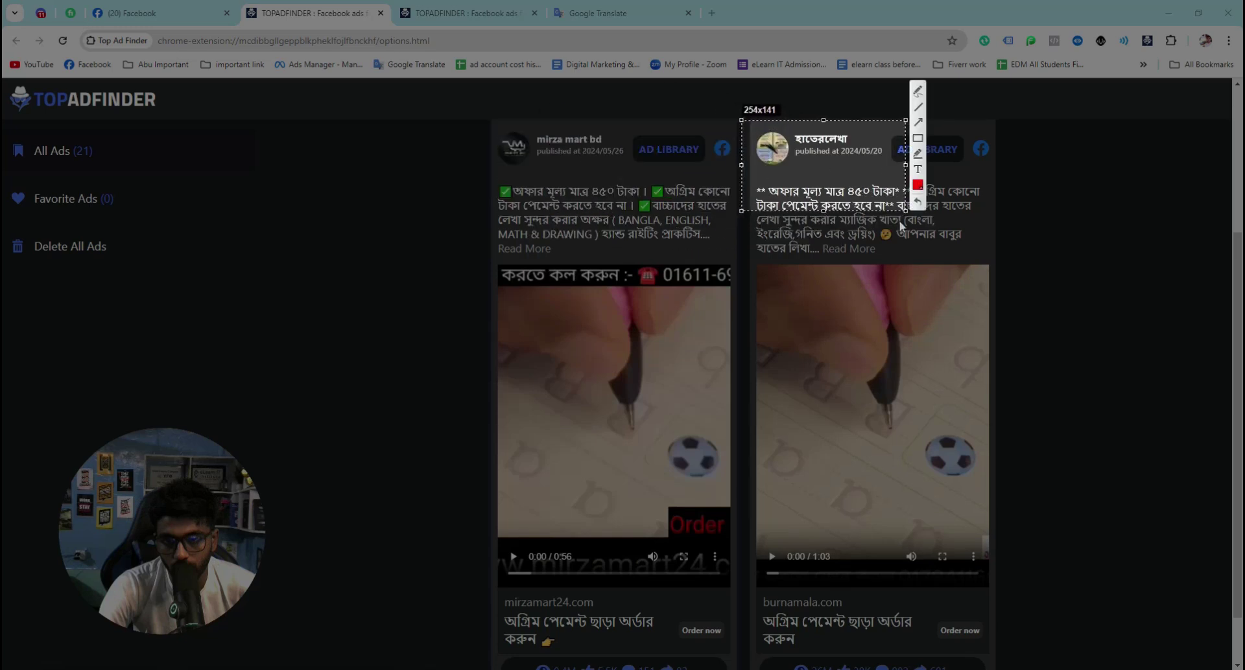
left_click(896, 223)
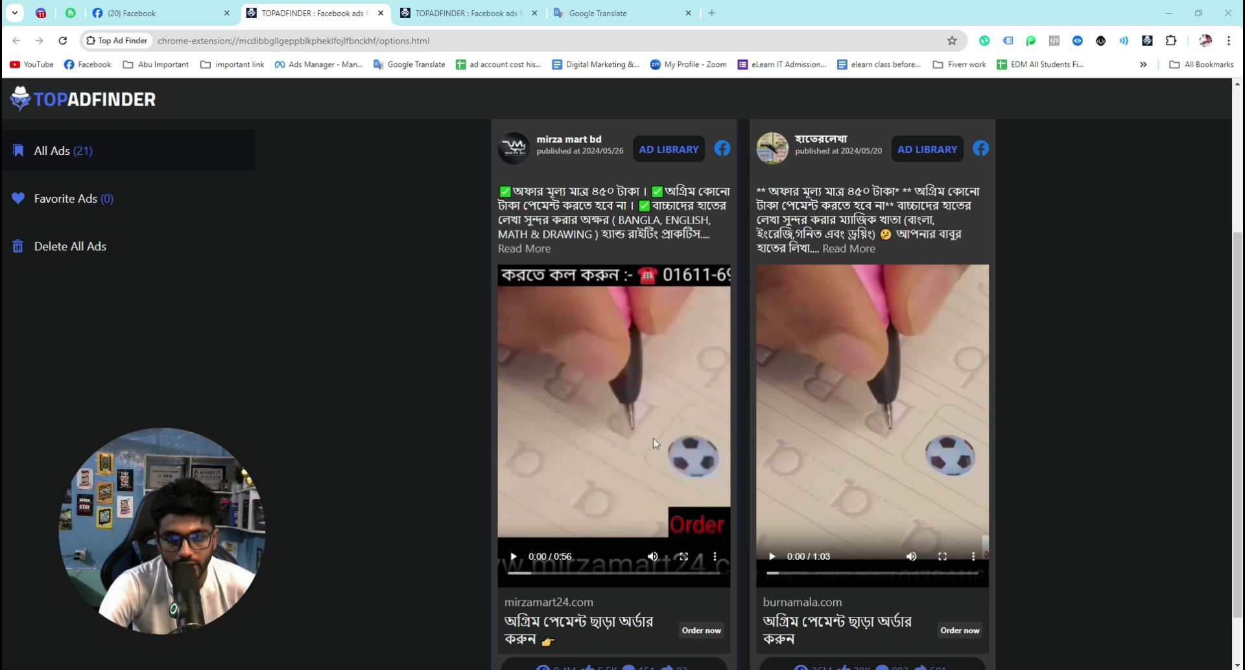
scroll(619, 376, "up", 3)
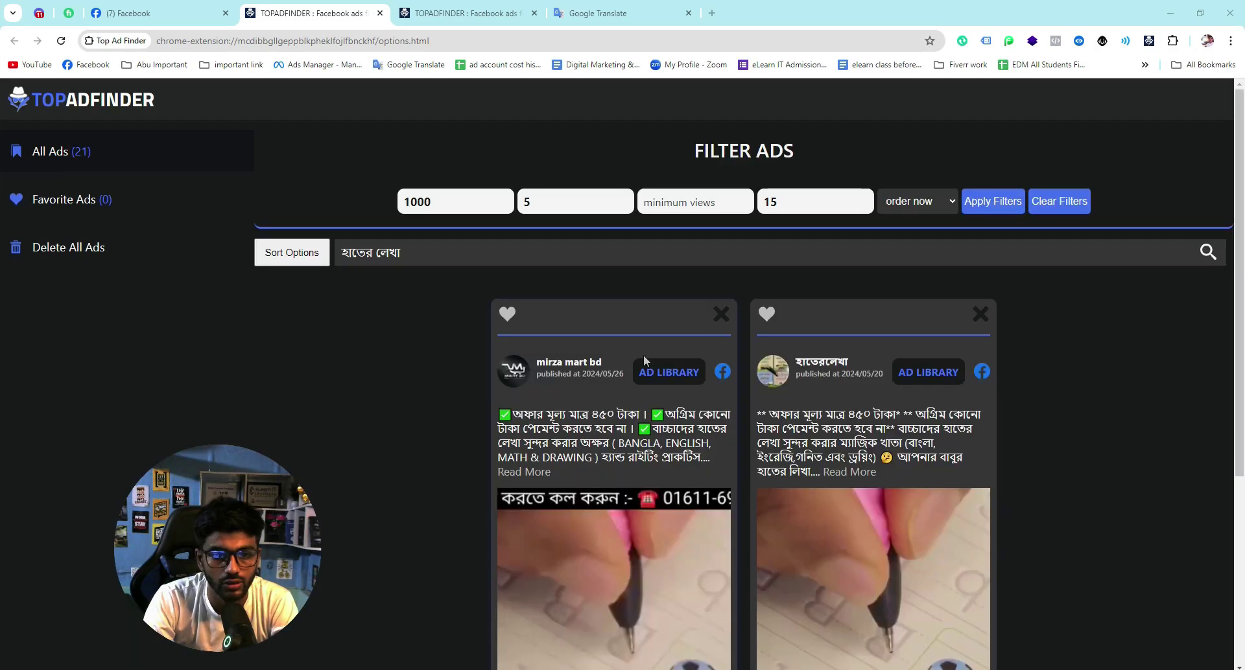